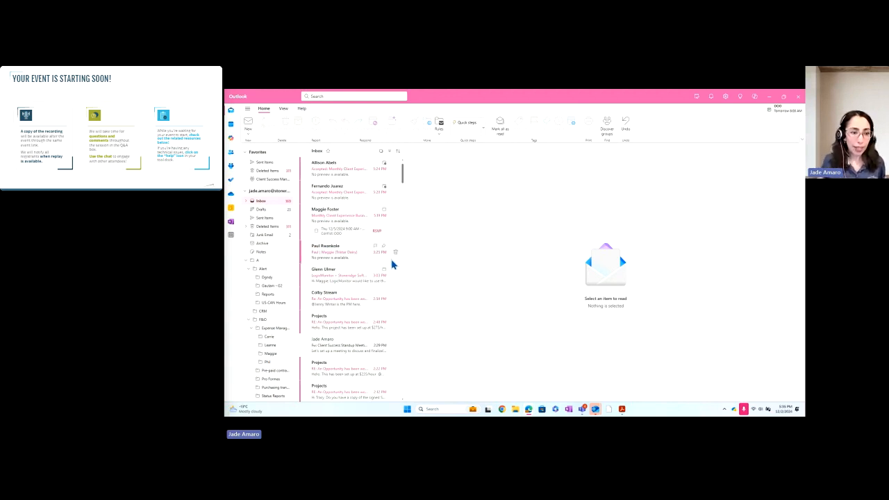
Scroll through the inbox, then open the Copilot pane from the title bar.
scroll(343, 309, down, 1)
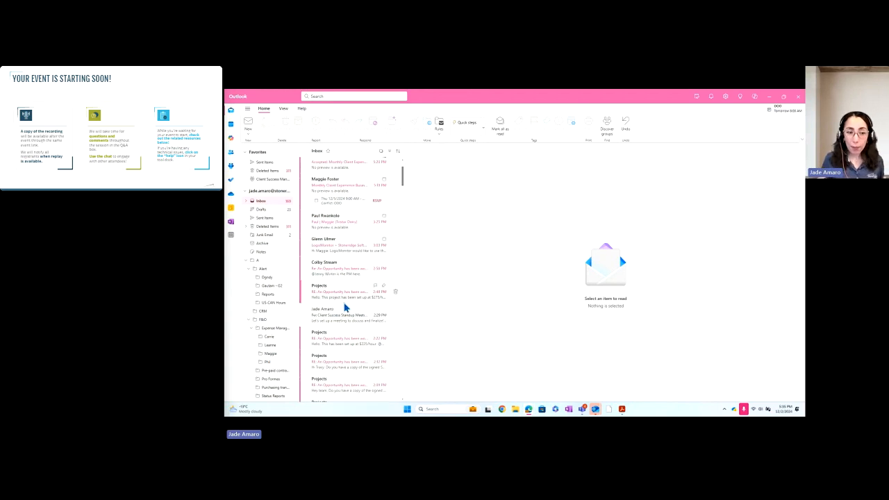
scroll(343, 308, down, 2)
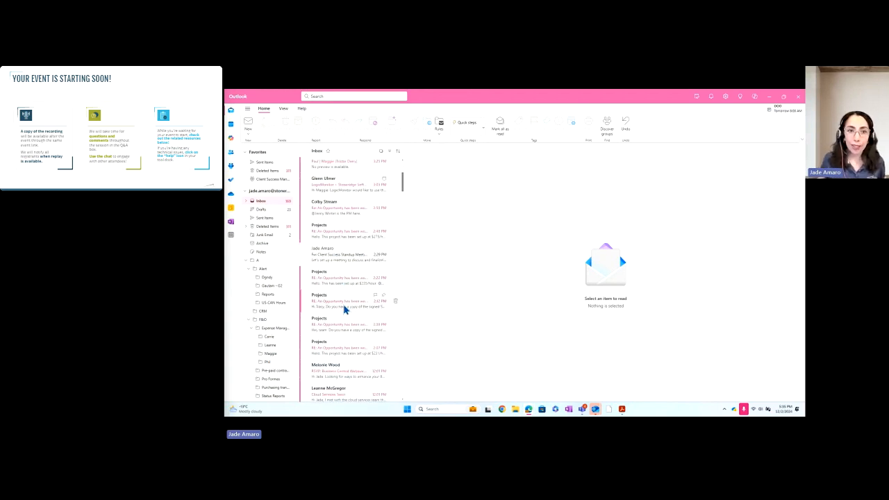
scroll(349, 250, up, 2)
scroll(348, 263, up, 1)
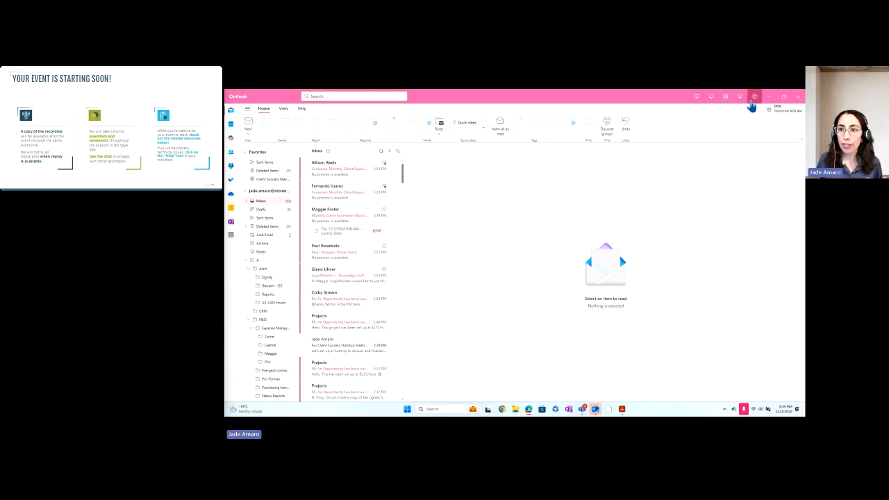
click(755, 98)
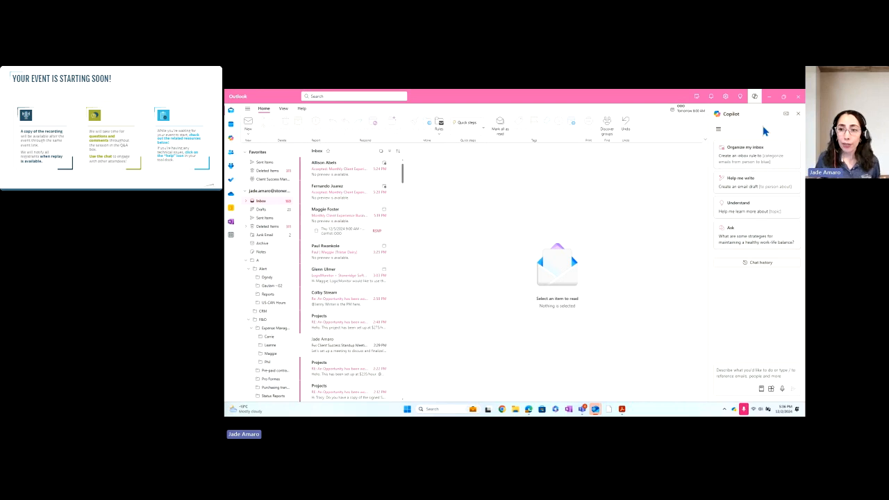
Browse the Prompts categories and the Catch Up suggestions, then close the prompt list.
click(760, 390)
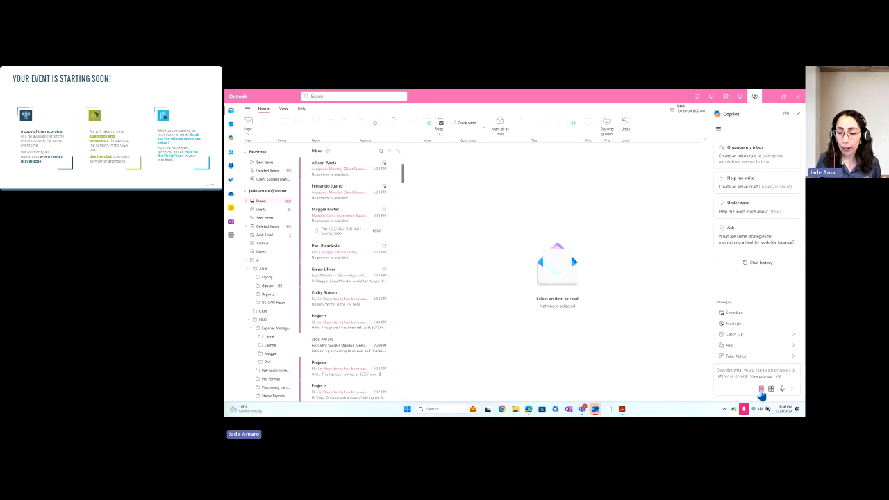
click(754, 335)
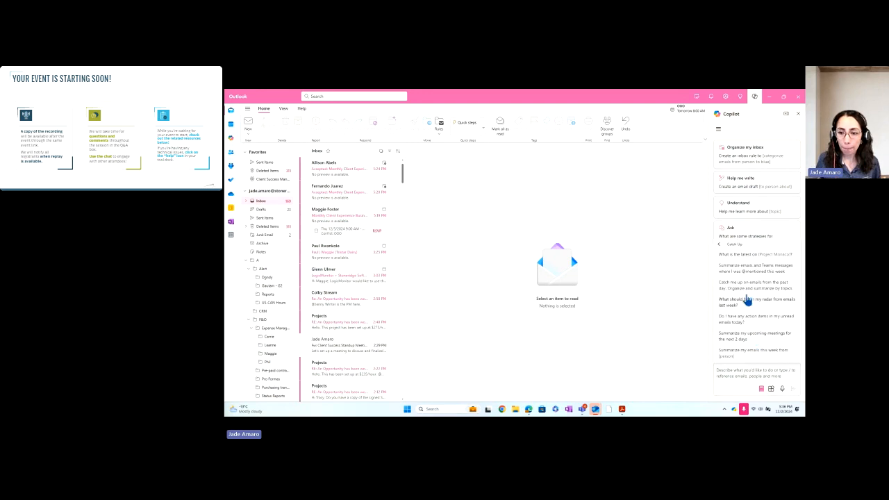
click(720, 250)
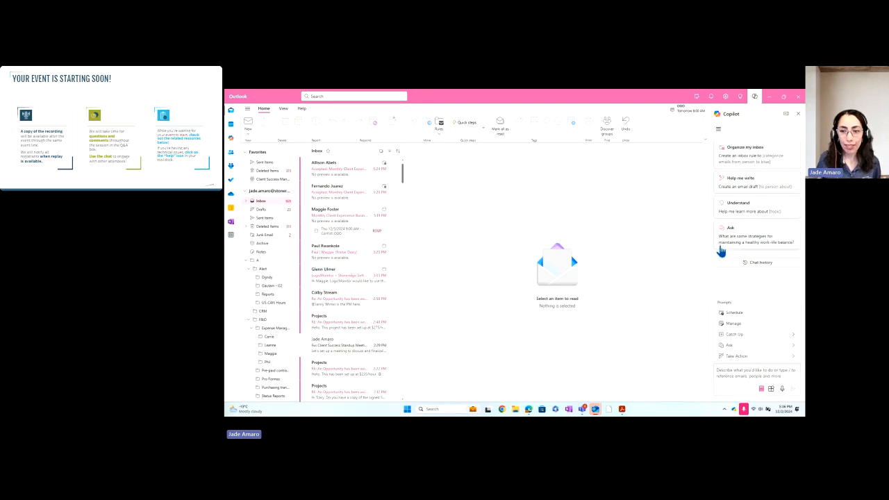
click(731, 288)
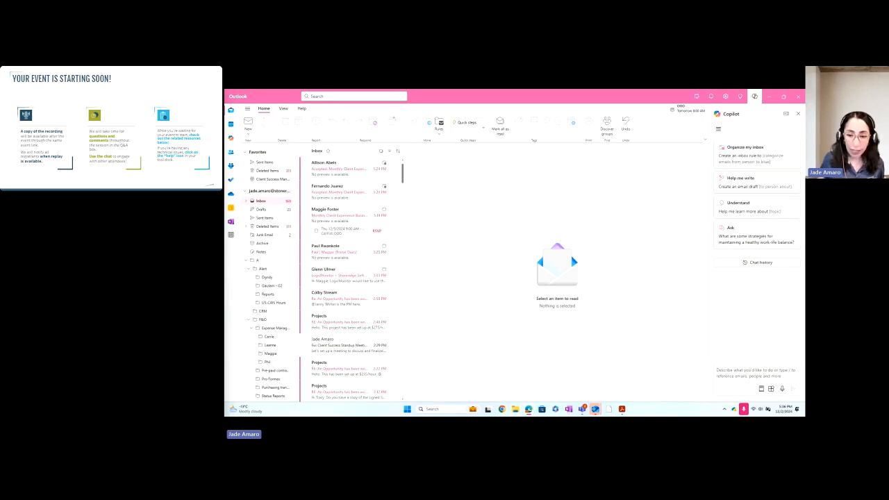
Send Copilot a request for today's most urgent emails and read through its numbered summary.
click(734, 375)
text(show me the most urgent emails from today.)
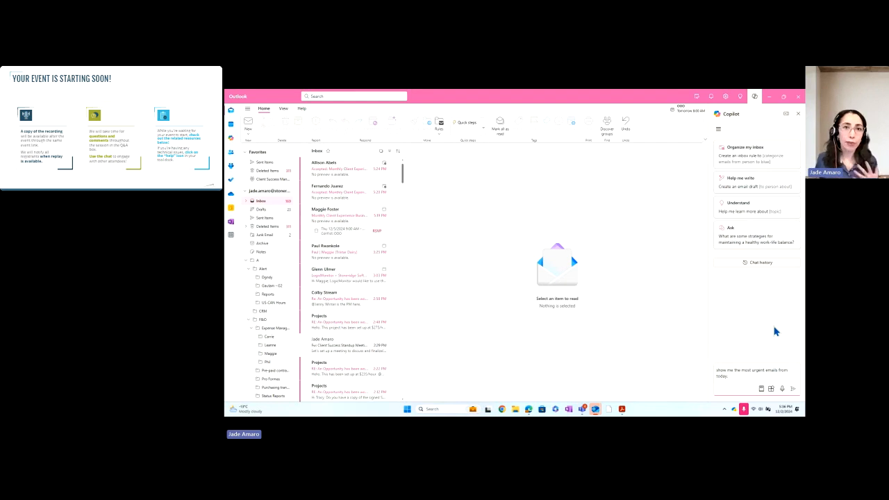
click(792, 390)
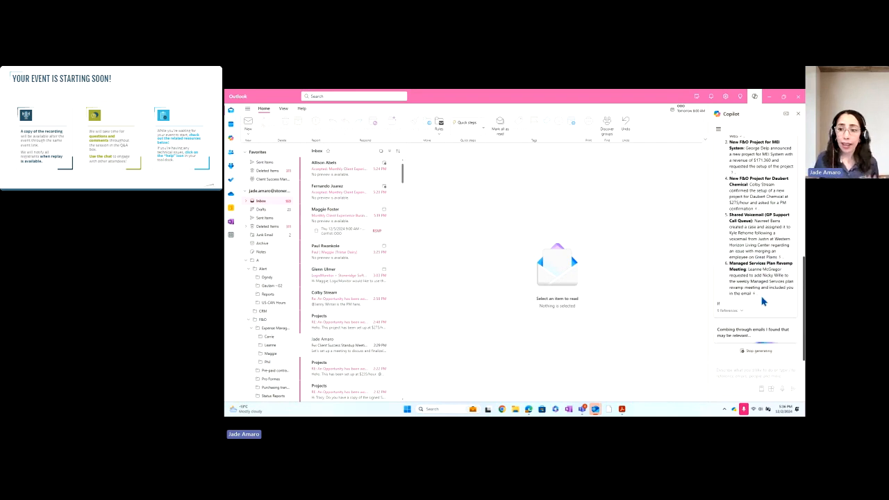
scroll(788, 300, up, 2)
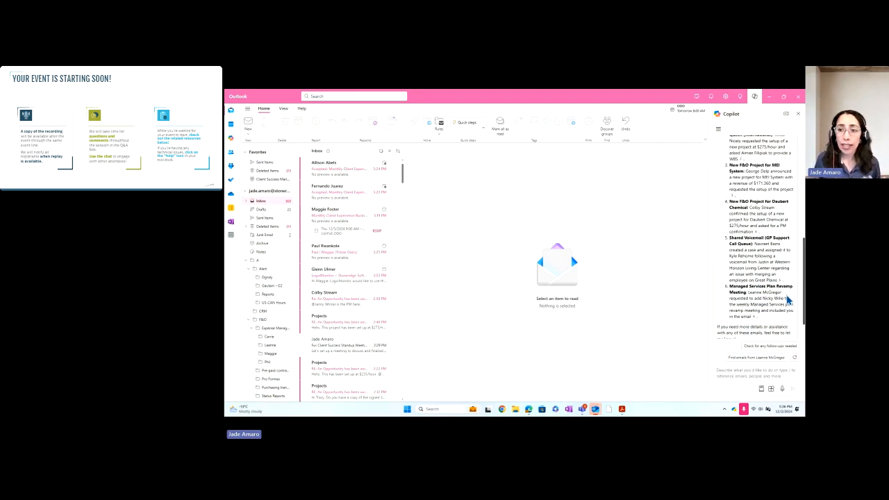
scroll(788, 300, up, 4)
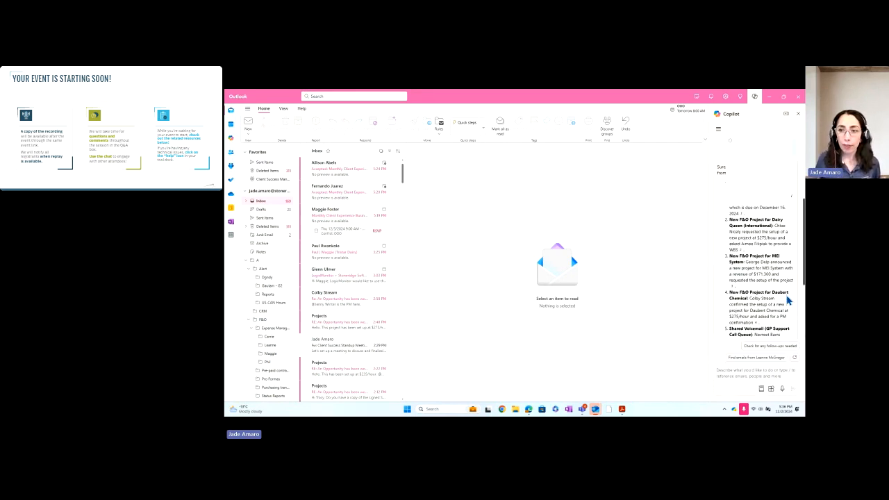
scroll(795, 222, down, 5)
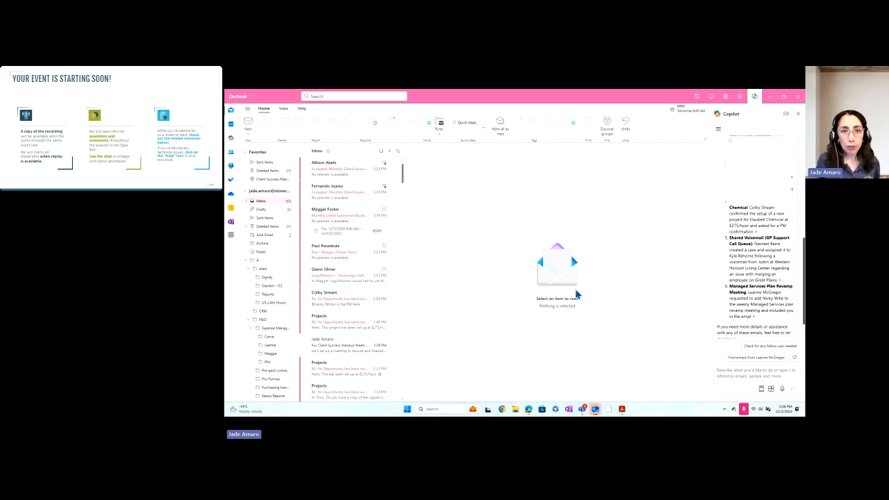
scroll(771, 309, down, 1)
scroll(776, 311, up, 4)
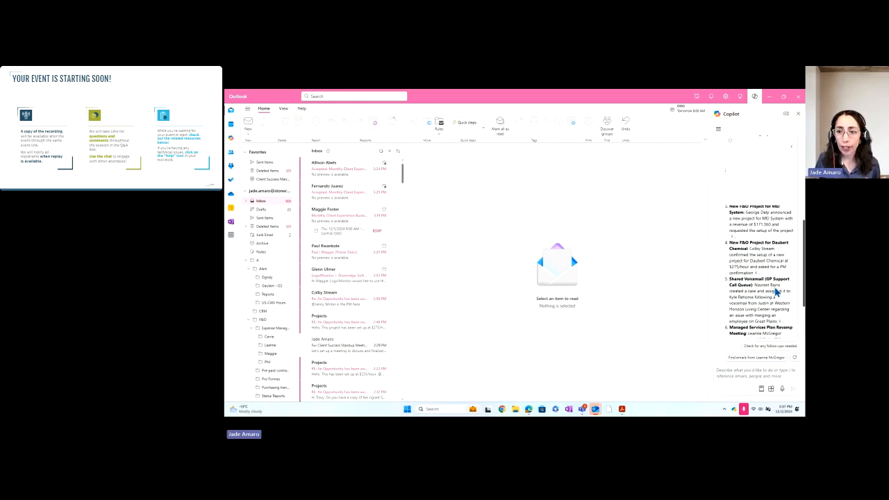
scroll(771, 274, down, 3)
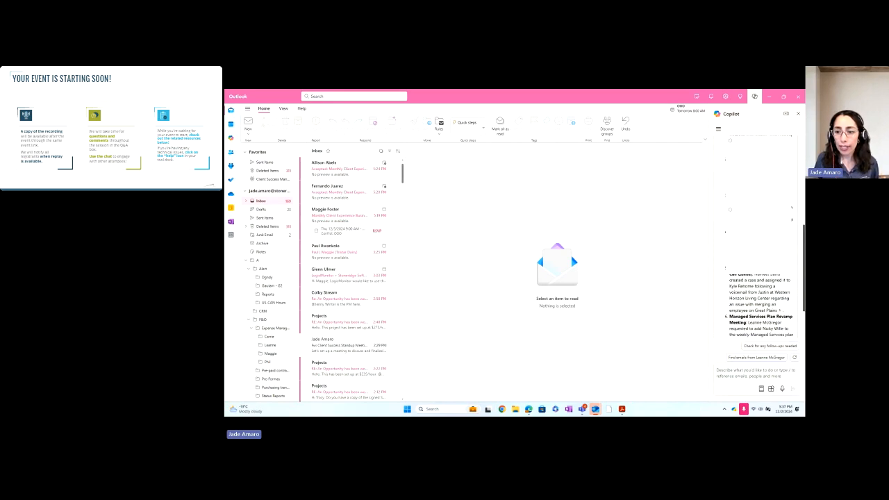
scroll(761, 306, down, 2)
scroll(762, 295, down, 1)
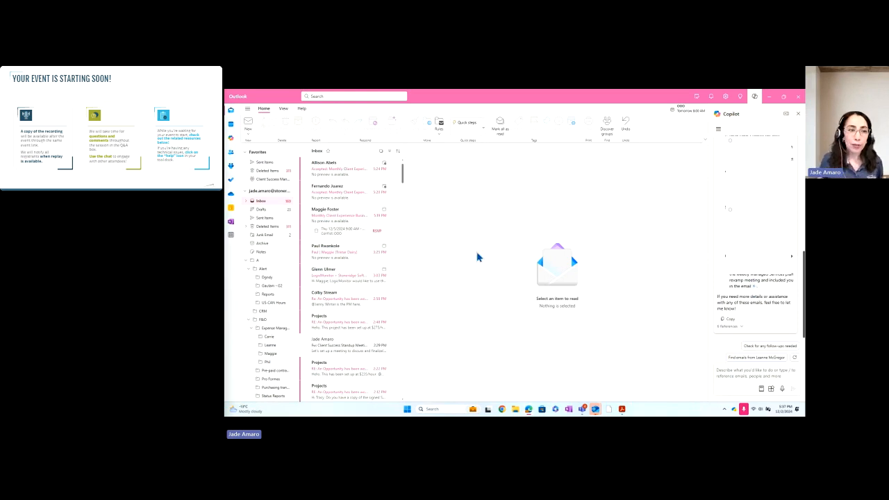
drag(225, 171, 459, 115)
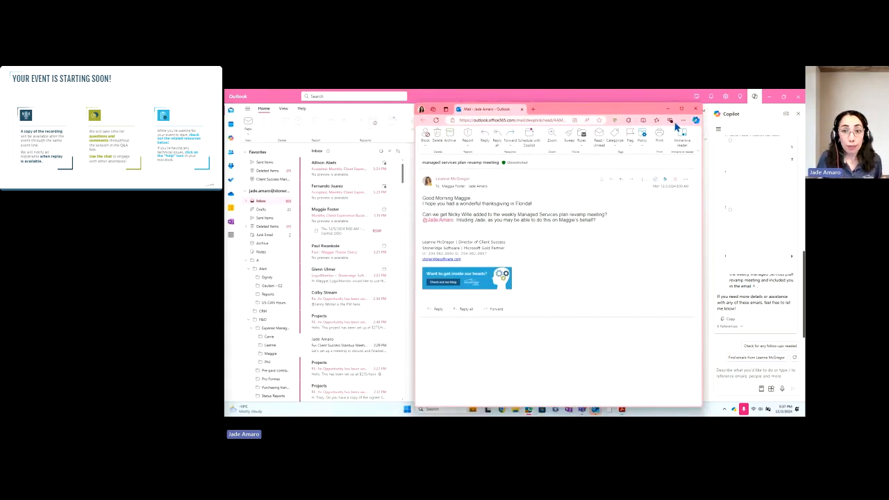
click(695, 109)
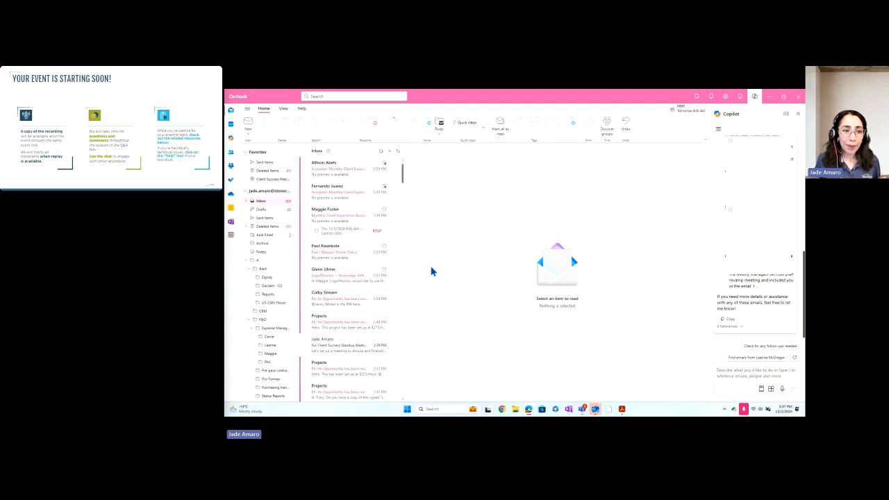
scroll(379, 292, down, 1)
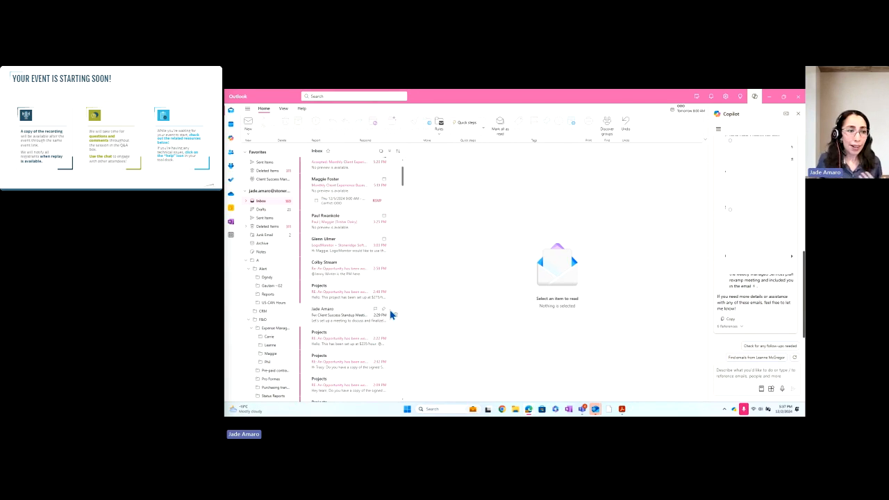
scroll(365, 279, down, 1)
scroll(364, 278, down, 2)
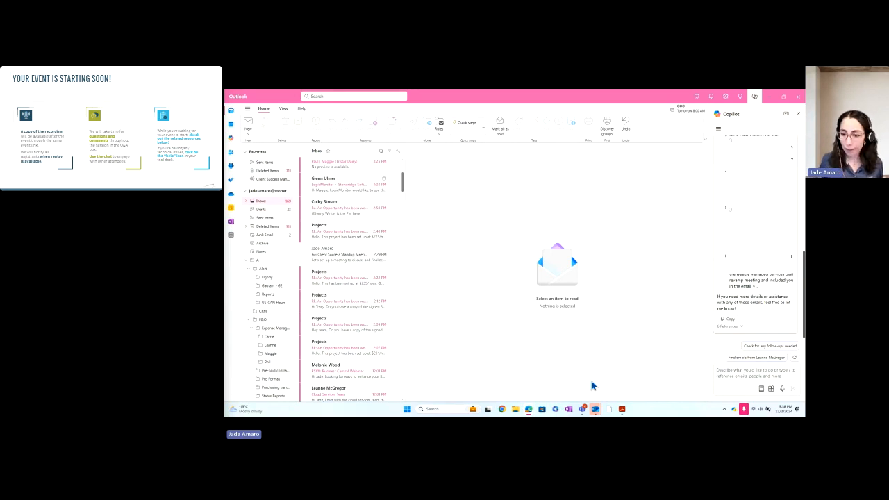
Ask Copilot for a rule assigning Pink Category to one sender's emails, and bring the drafted rule into view.
click(736, 372)
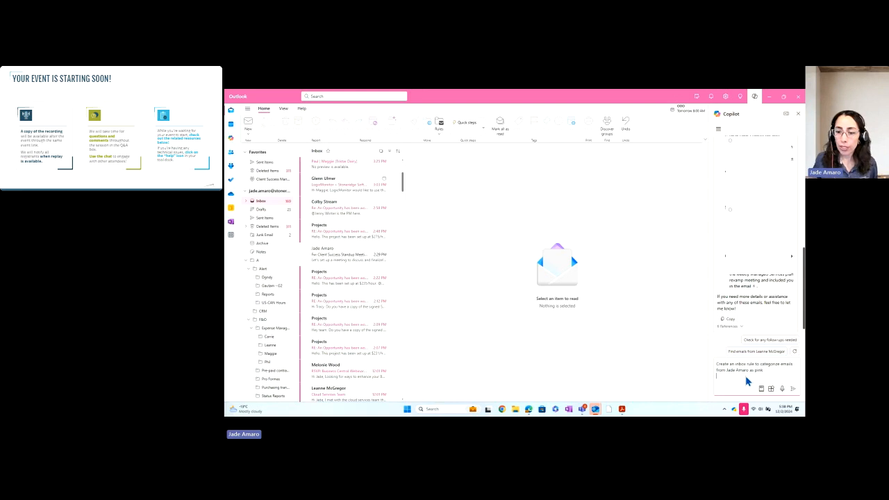
click(791, 391)
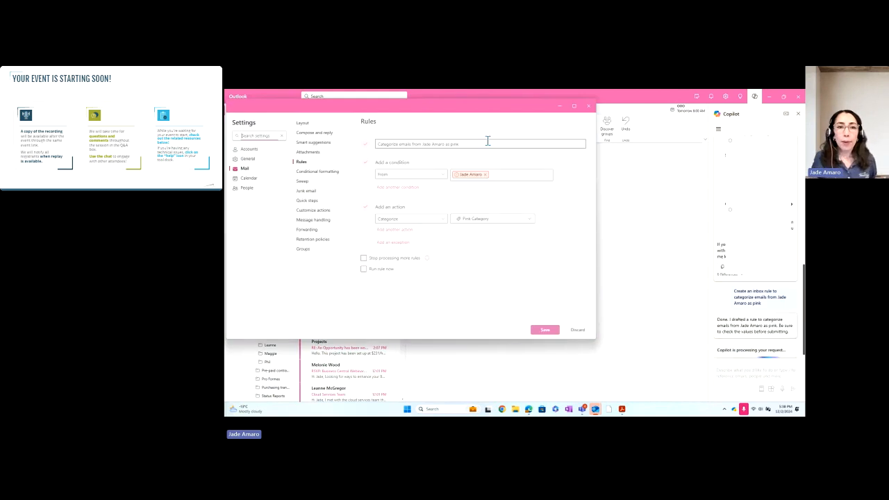
drag(440, 112, 520, 139)
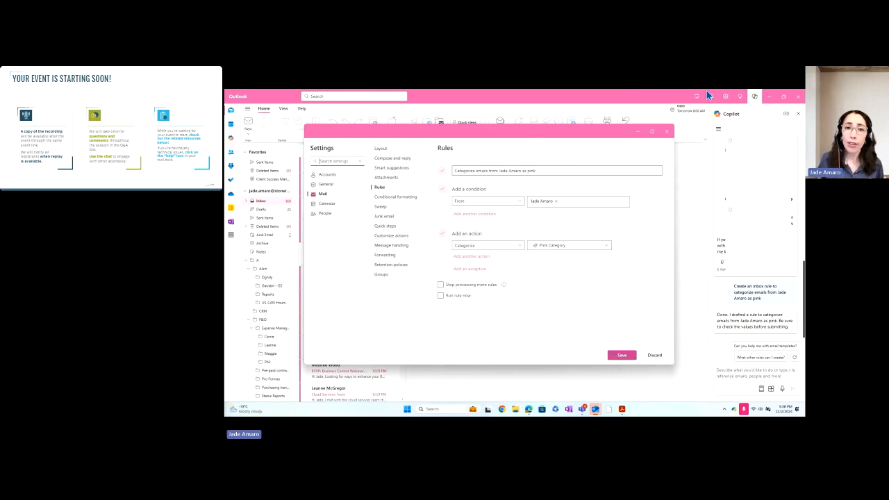
Close the Rules settings, discarding the unsaved pink-category rule, and return to the Copilot prompt box.
click(670, 138)
click(554, 259)
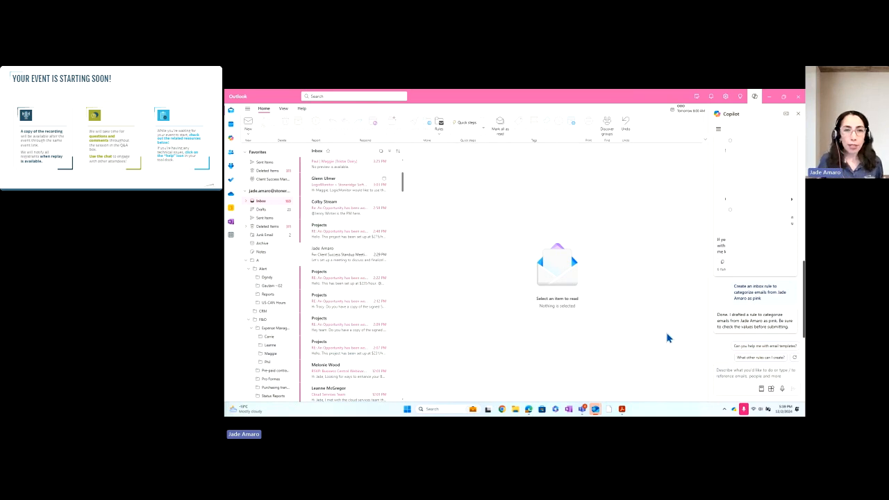
click(742, 375)
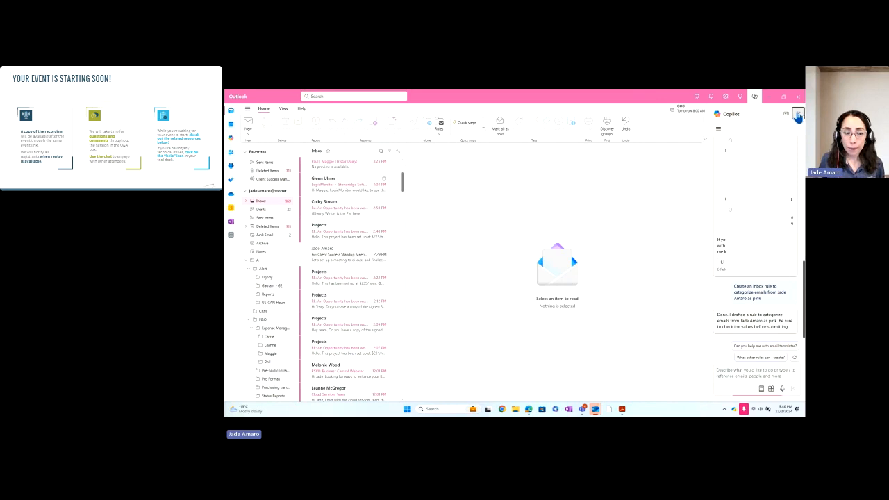
click(798, 113)
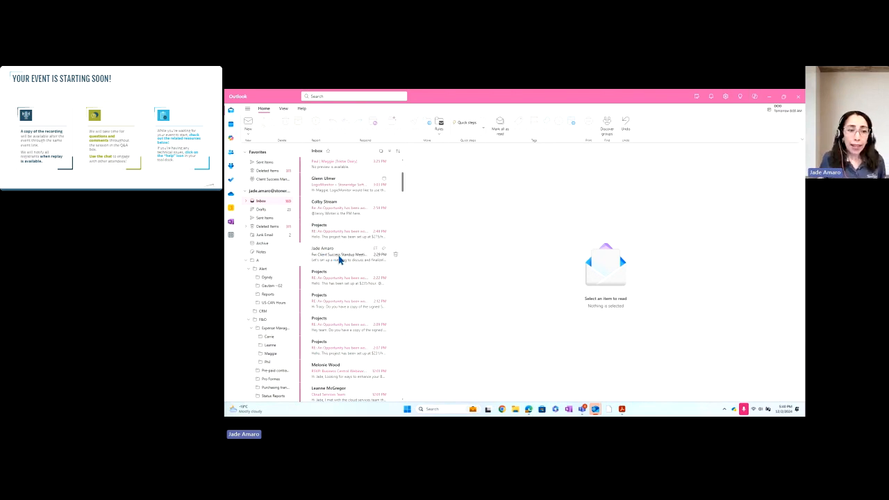
click(340, 258)
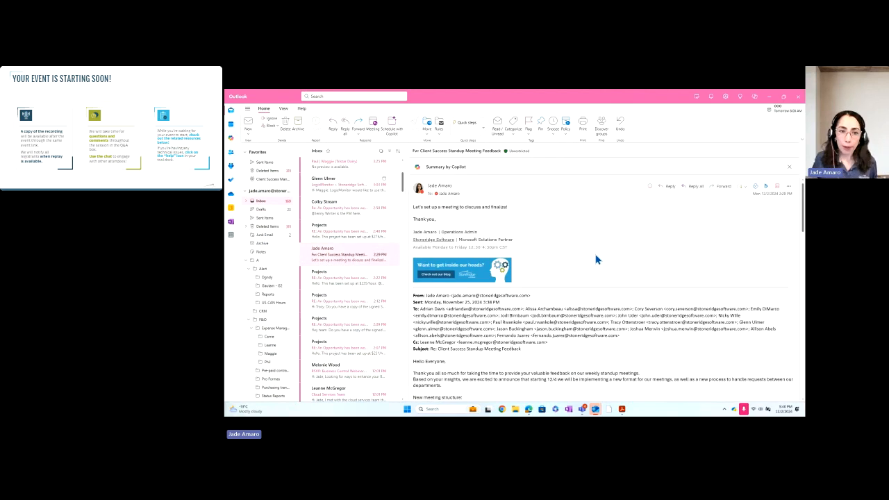
scroll(593, 257, down, 1)
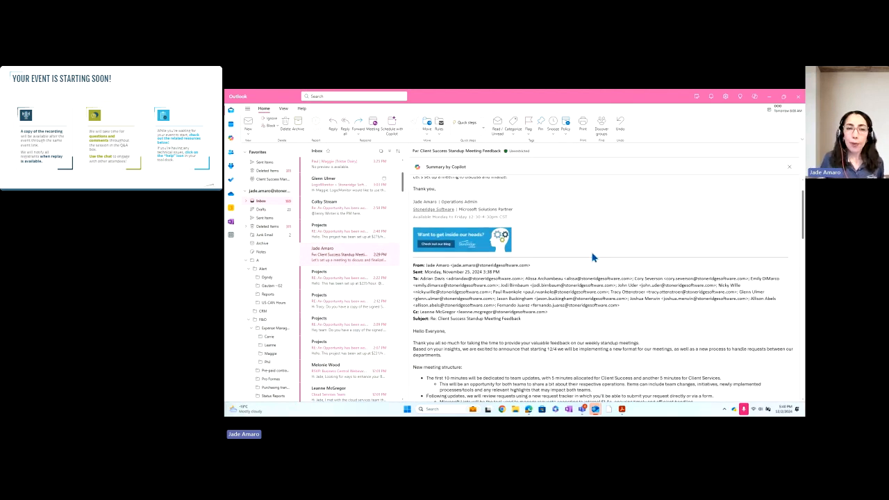
scroll(594, 258, up, 1)
scroll(594, 257, down, 2)
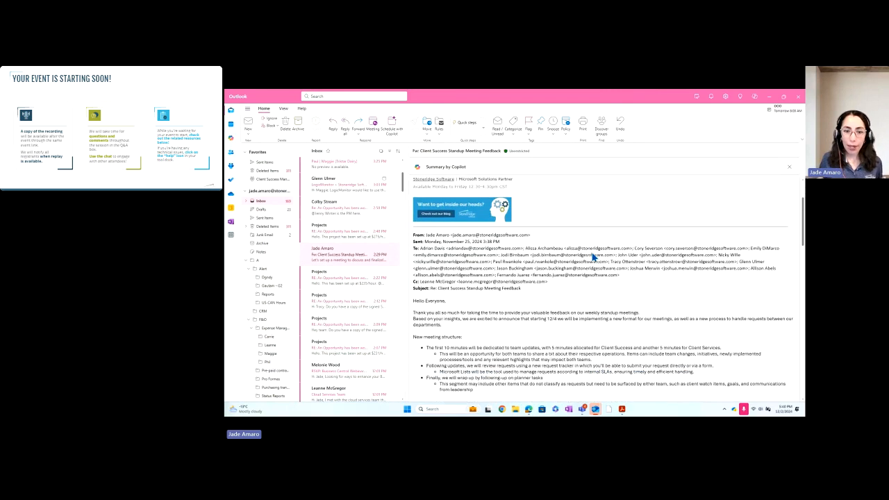
scroll(593, 257, down, 4)
scroll(591, 252, down, 7)
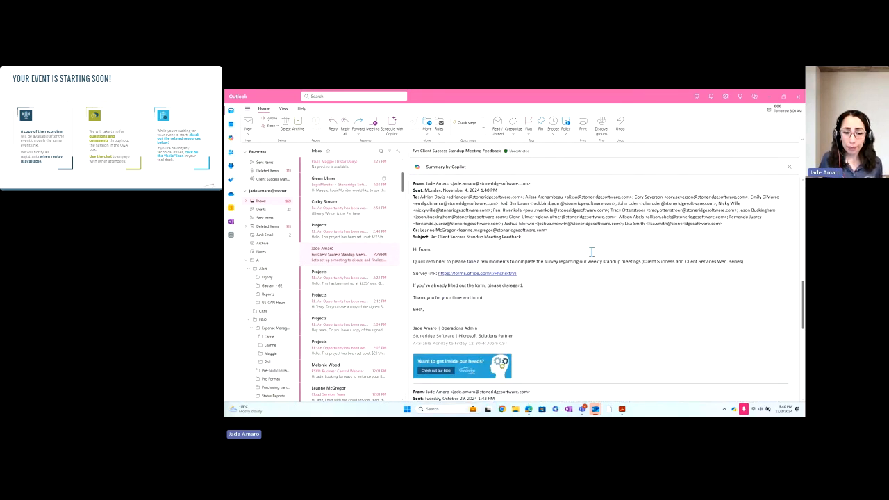
scroll(591, 253, down, 5)
scroll(584, 263, down, 8)
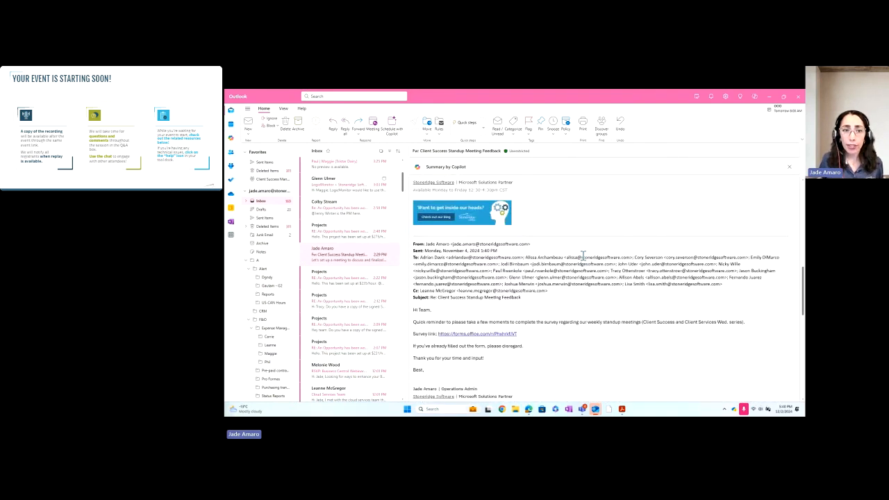
scroll(583, 255, down, 7)
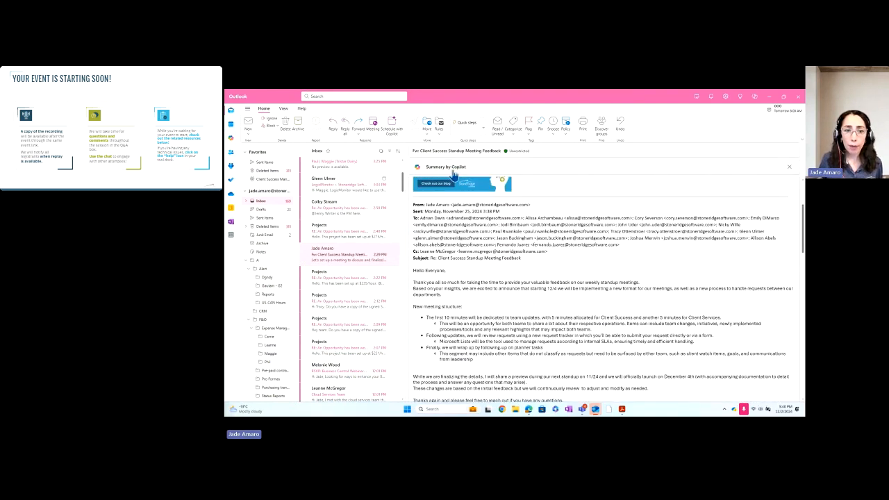
scroll(548, 196, up, 3)
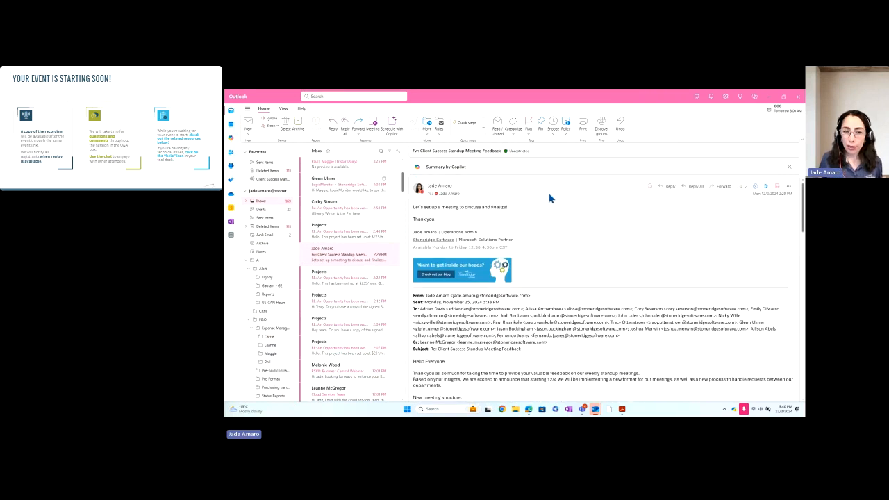
Expand the Summary by Copilot for the standup feedback email and check the meeting request phrase.
click(444, 171)
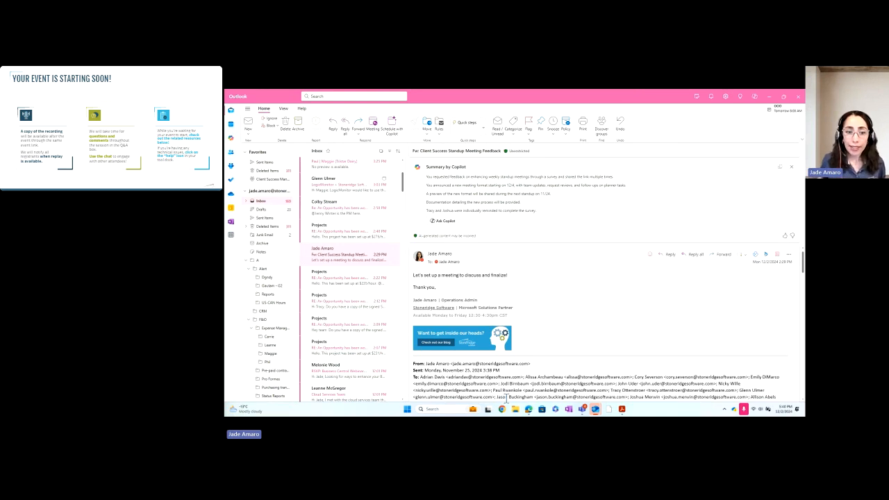
drag(425, 276, 456, 277)
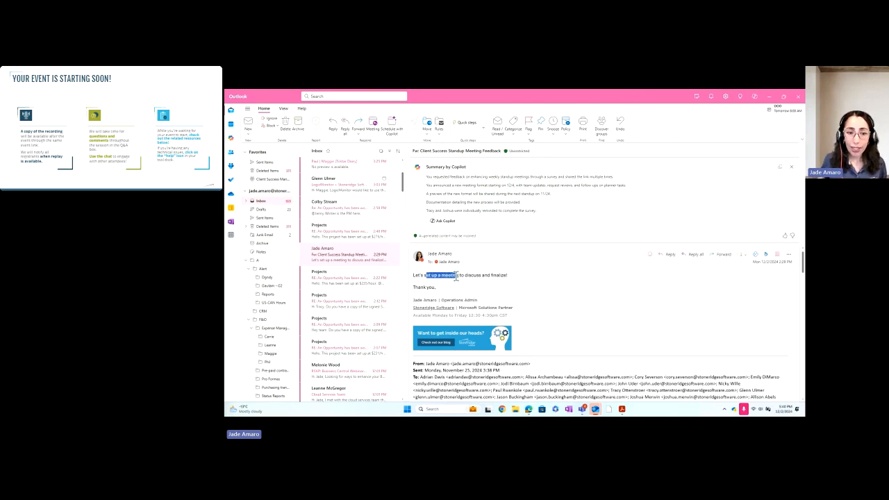
click(520, 284)
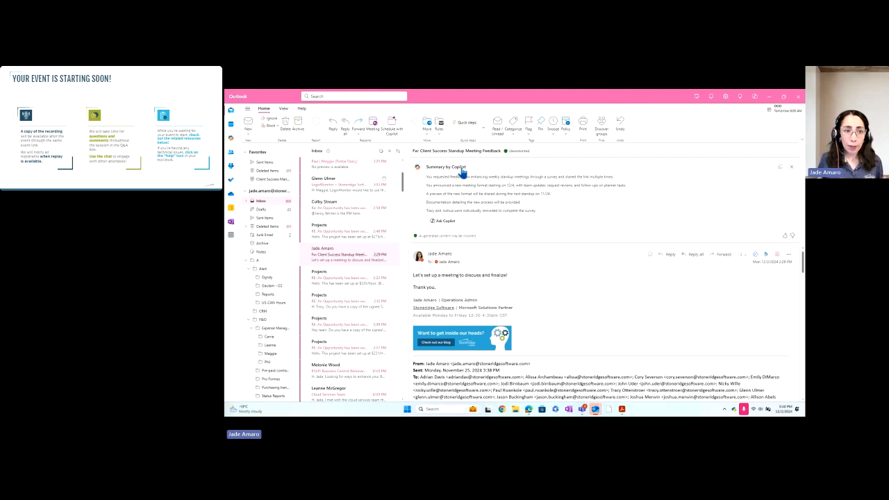
click(391, 130)
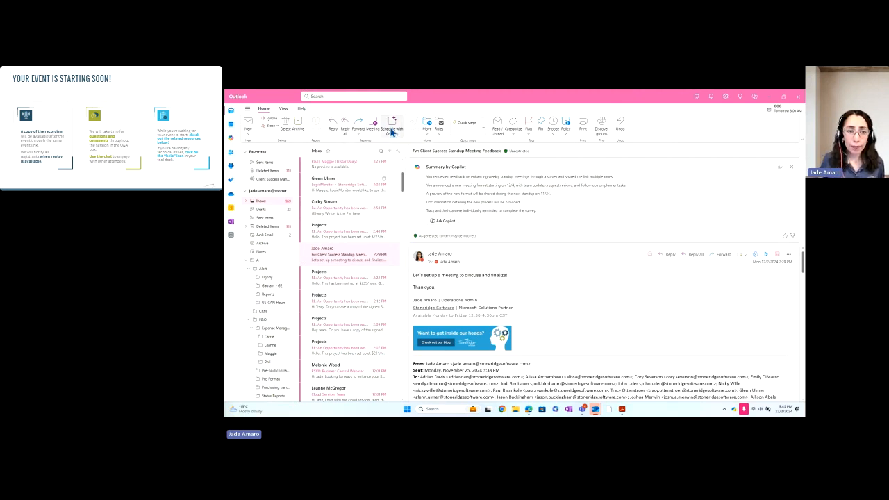
drag(416, 109, 537, 146)
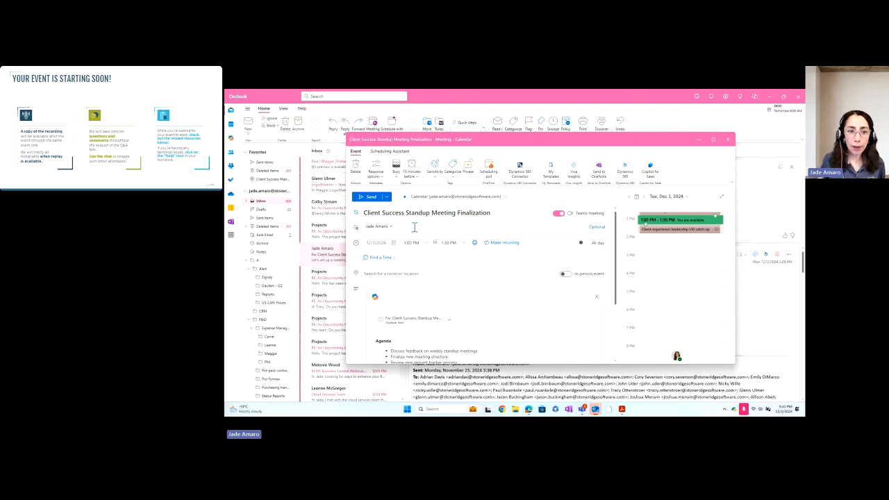
scroll(447, 264, down, 3)
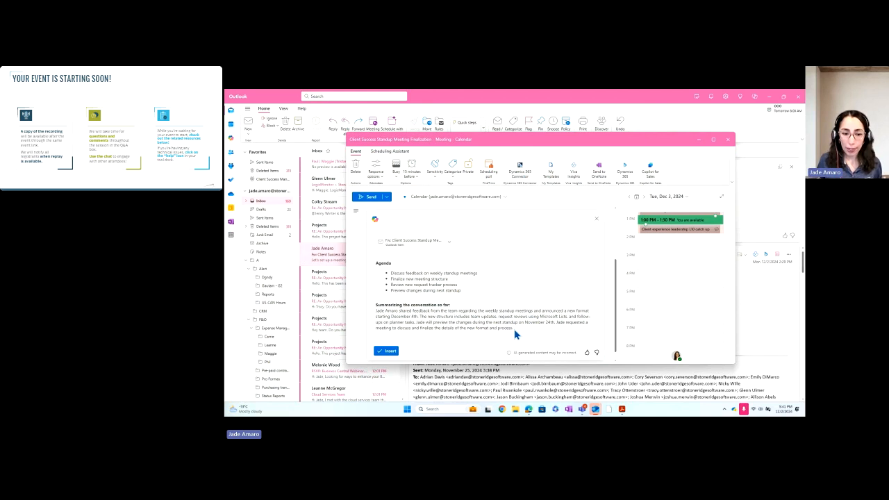
scroll(516, 324, up, 3)
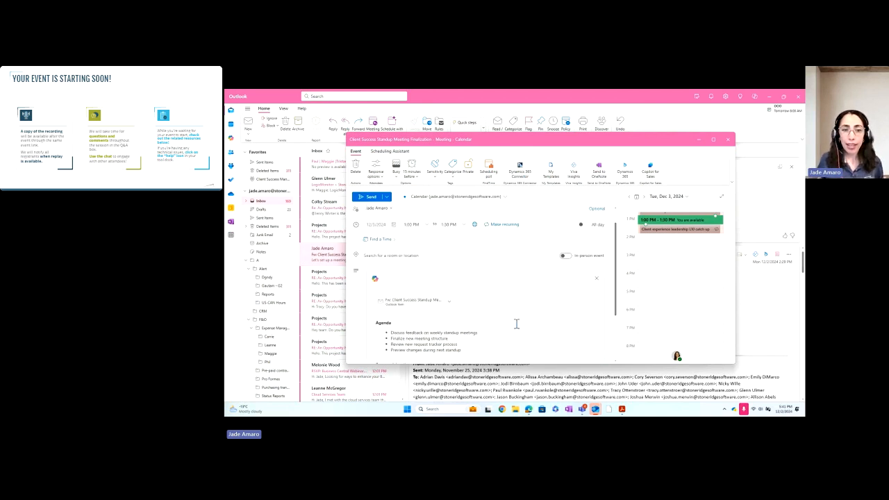
scroll(516, 323, down, 3)
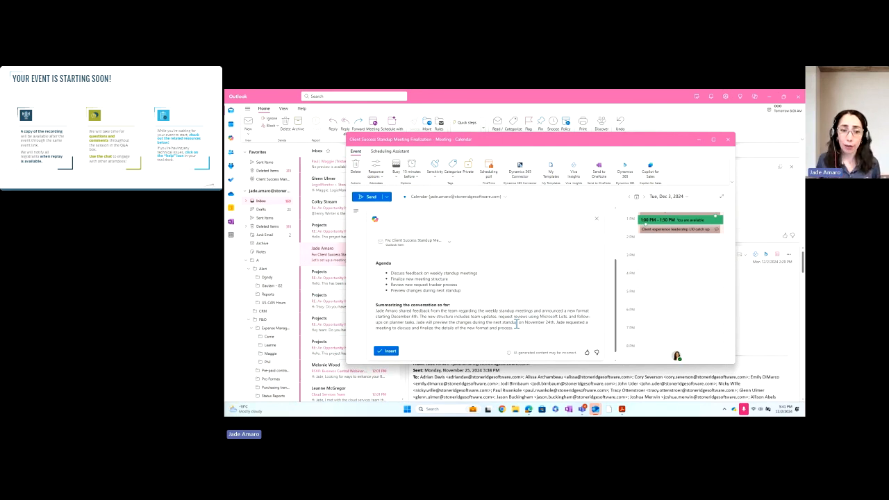
click(386, 351)
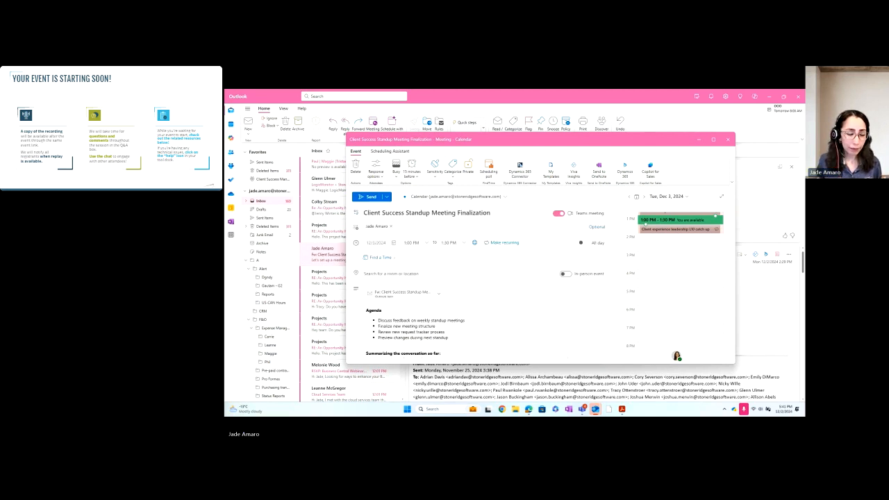
scroll(479, 315, down, 1)
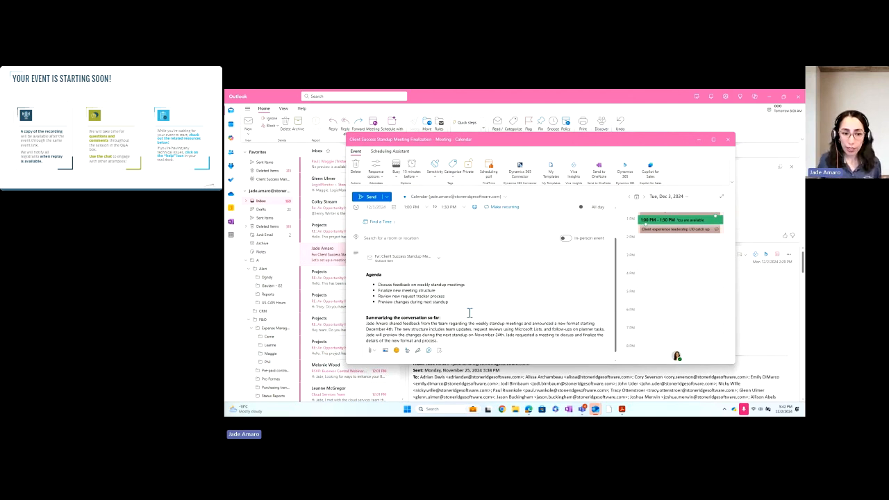
scroll(459, 314, up, 3)
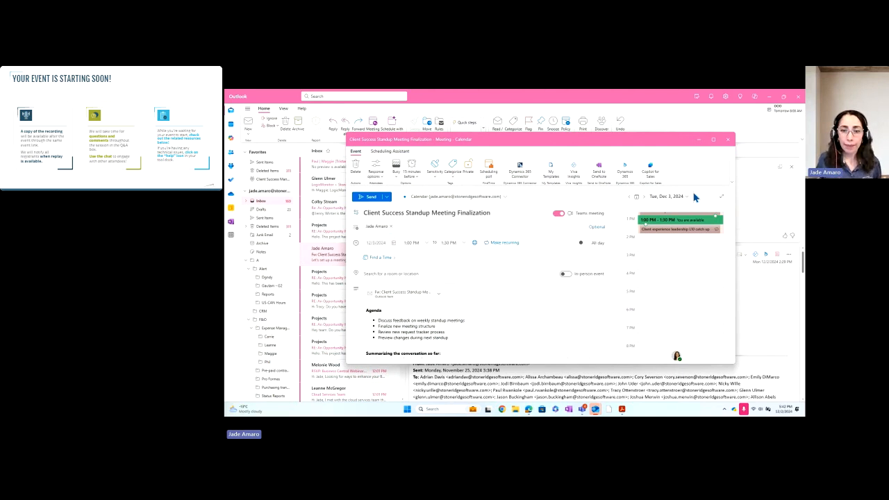
click(729, 141)
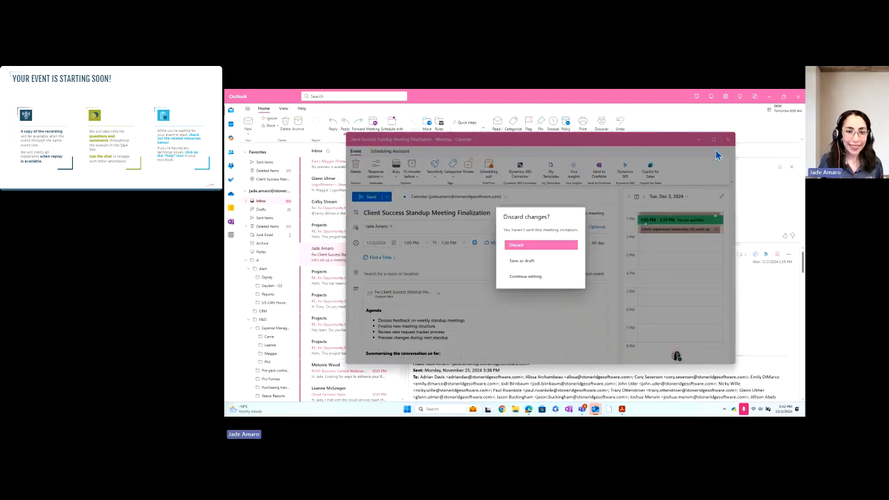
click(534, 252)
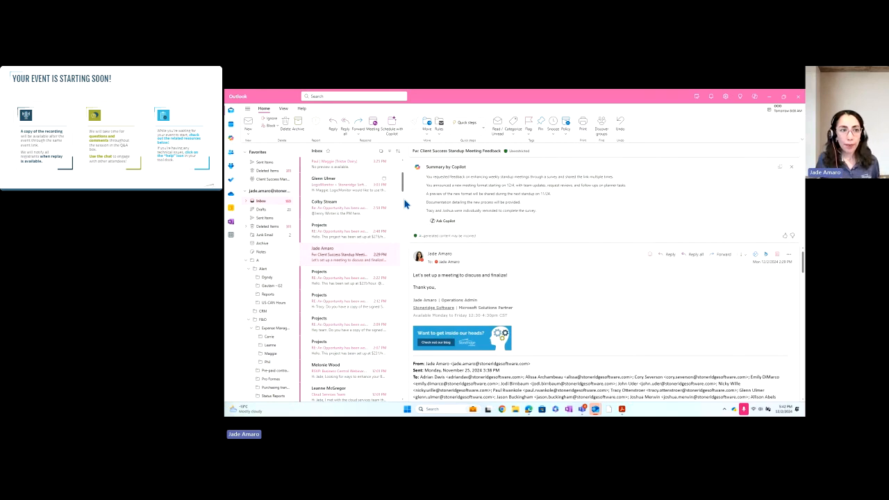
Create a new mail message and enter 'Holiday Celebration' as its subject.
click(250, 123)
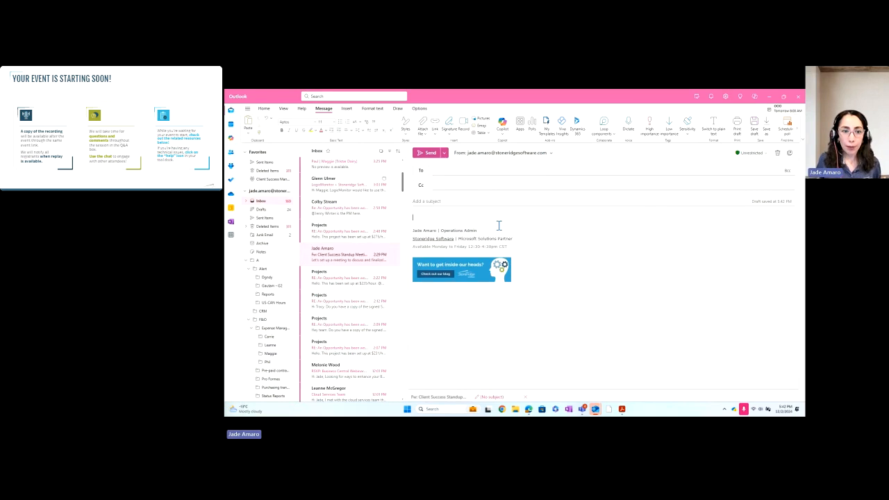
click(457, 203)
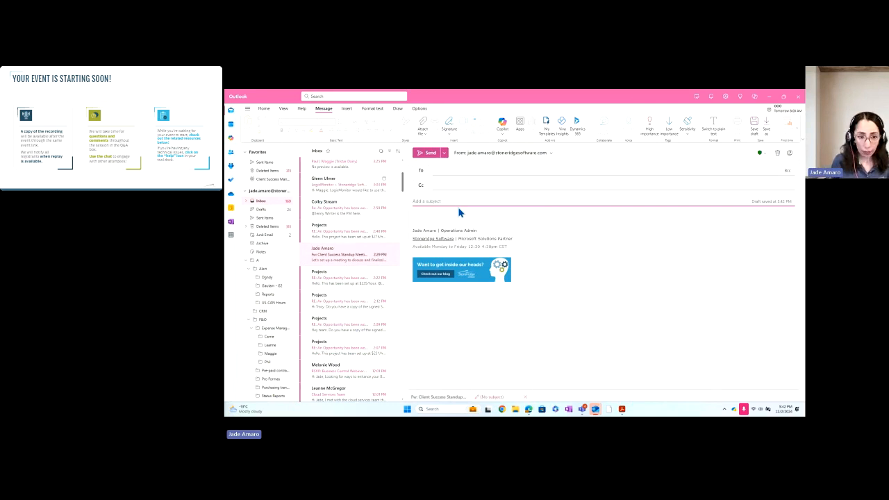
text(Holid)
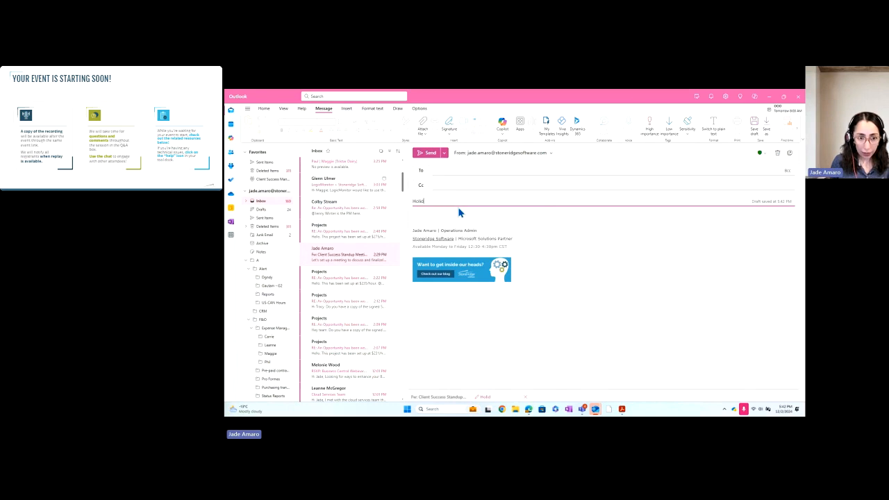
text(ay Celebration)
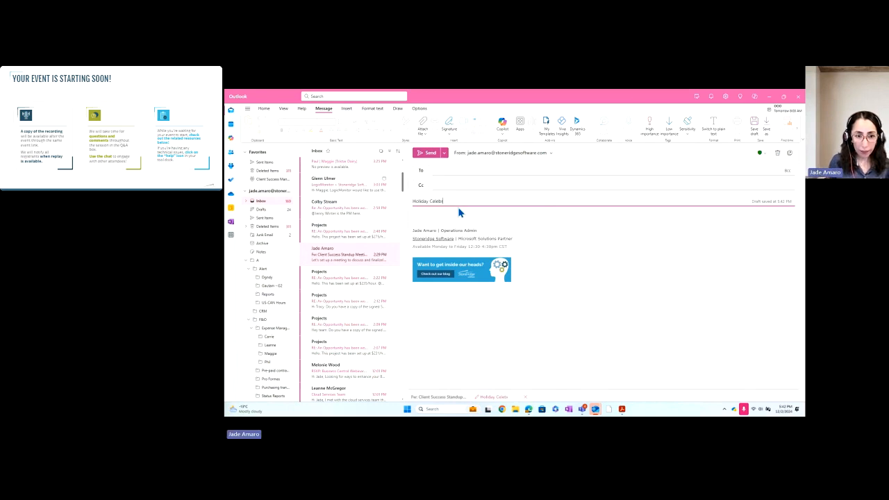
click(431, 216)
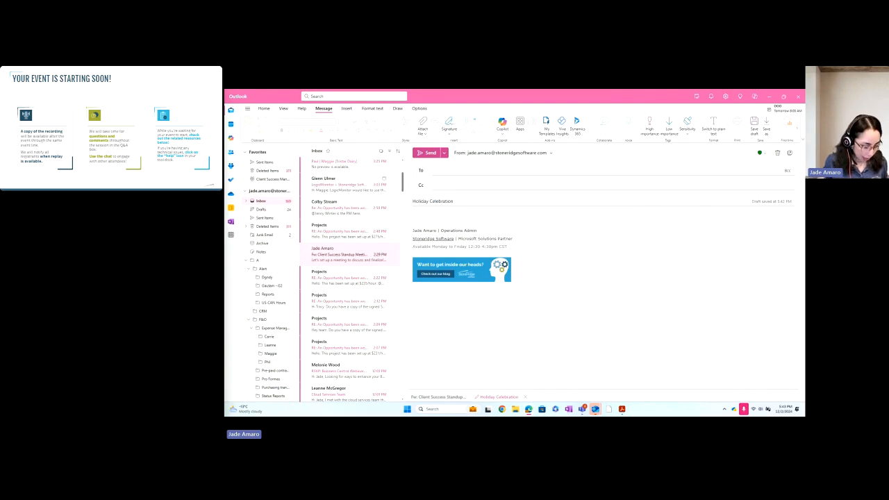
Write the opening line ending 'I am emailing to share that we are planning a virtual meeting Christmas celebration.'.
click(426, 215)
text(With the holiday season fast approaching)
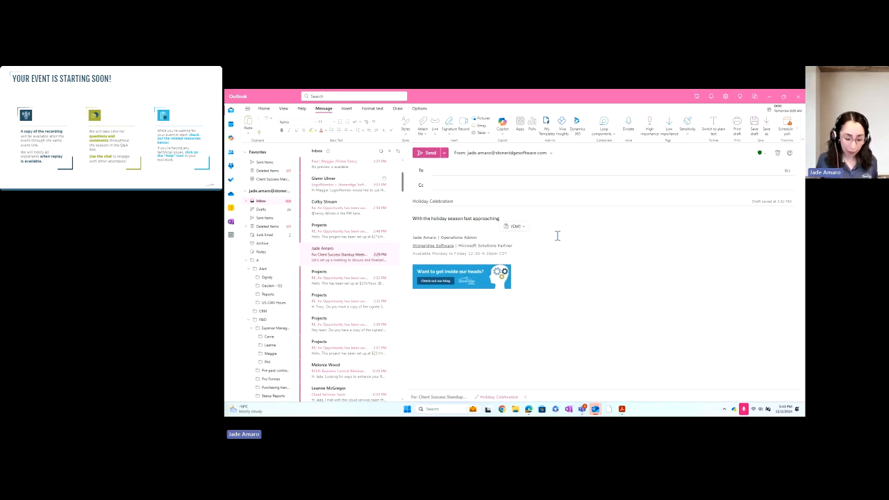
text(, I)
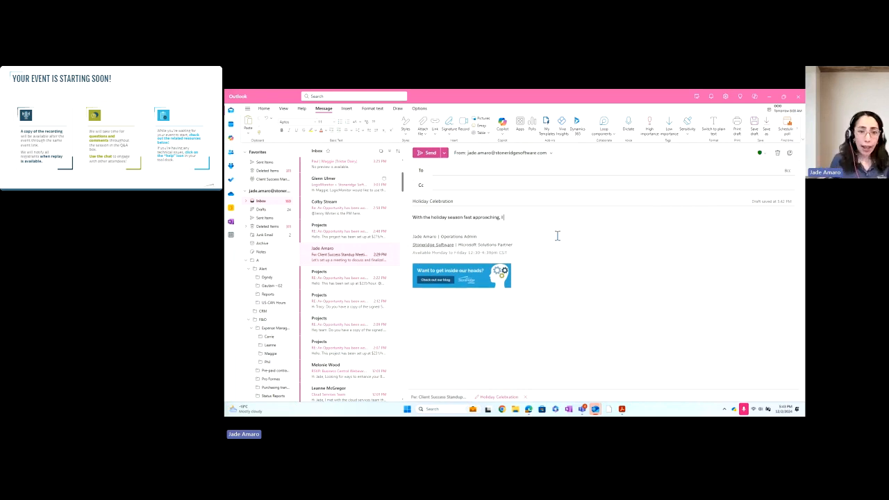
text( am emailing)
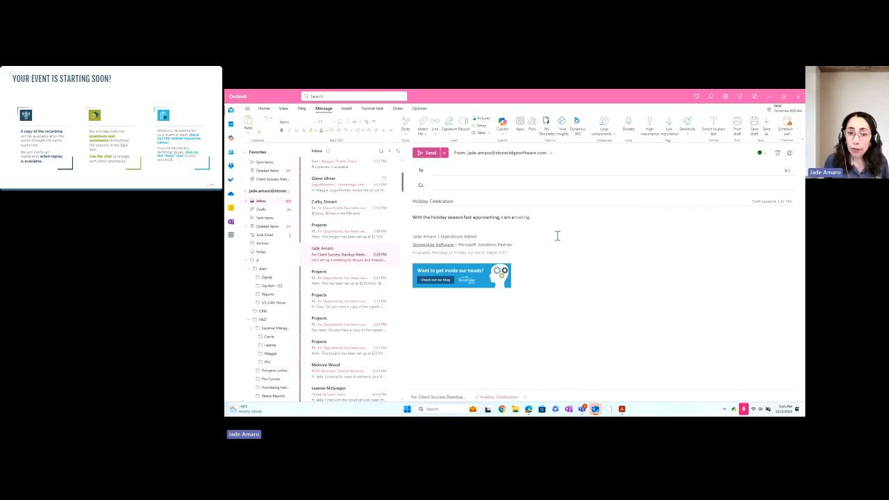
key(Tab)
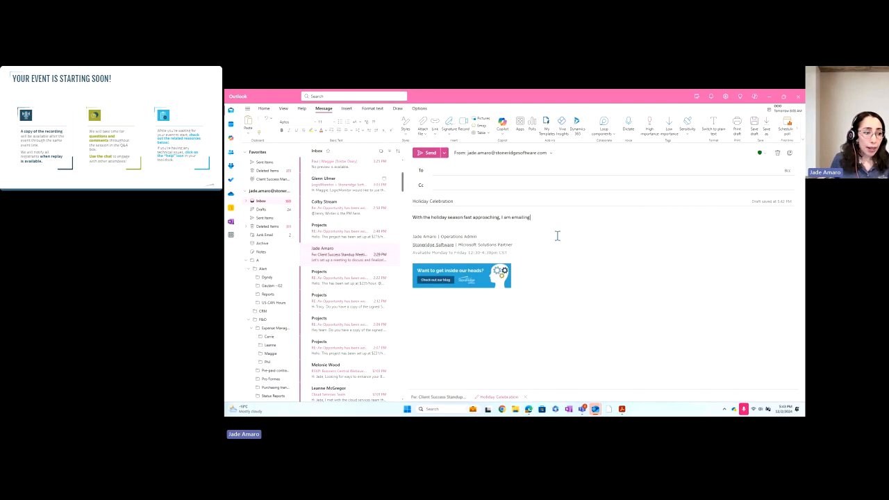
text(to share )
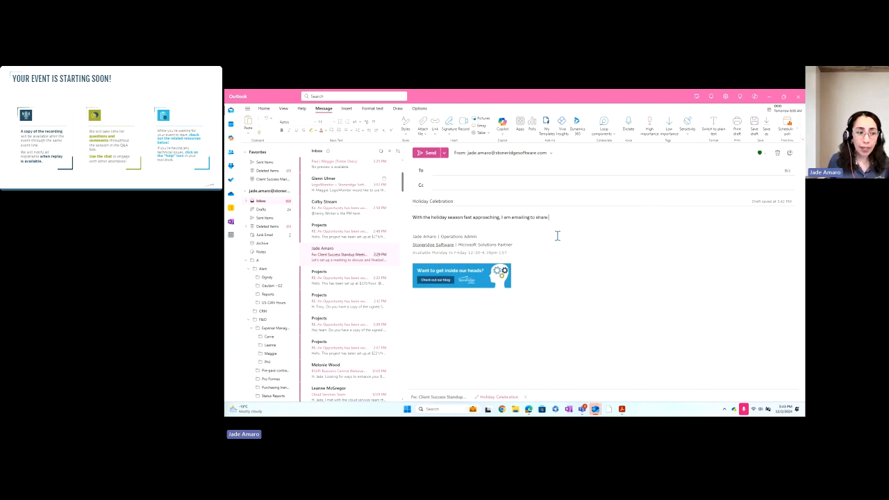
text(that we are p)
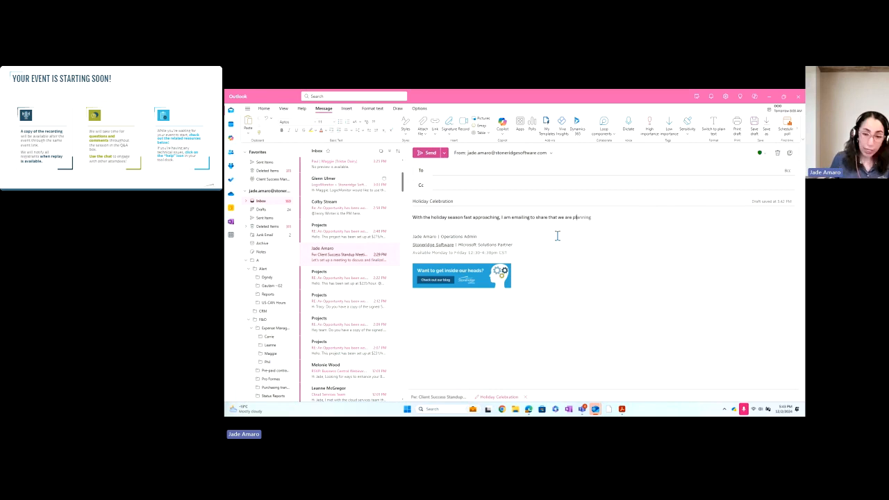
key(Tab)
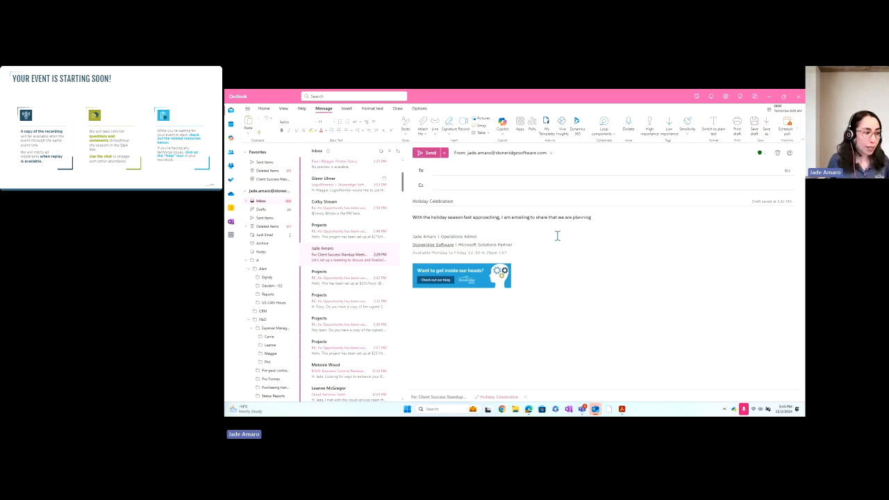
text(a vi)
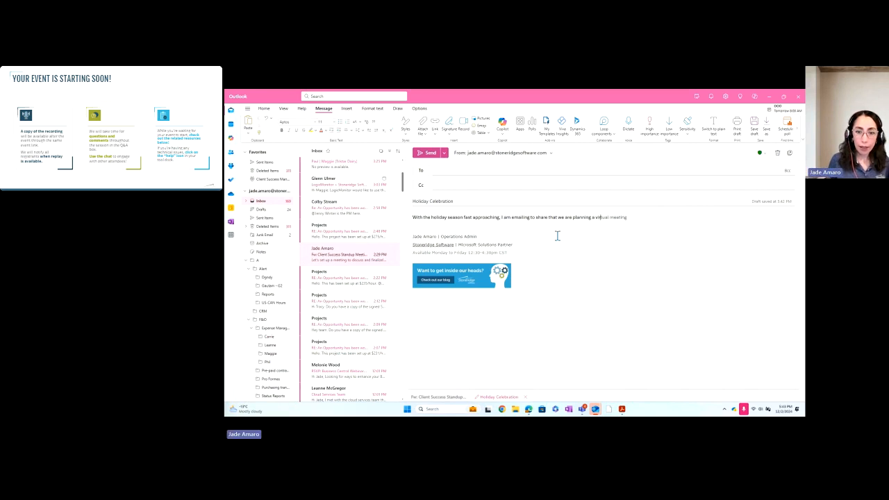
key(Tab)
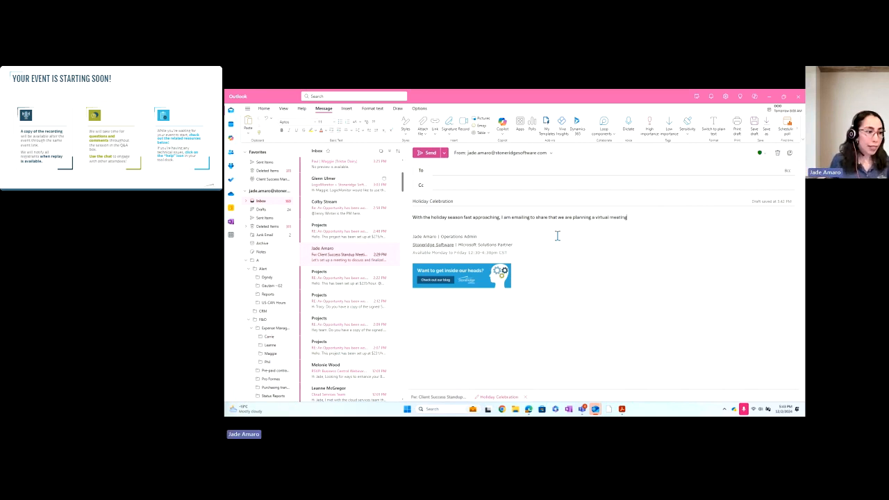
text(C)
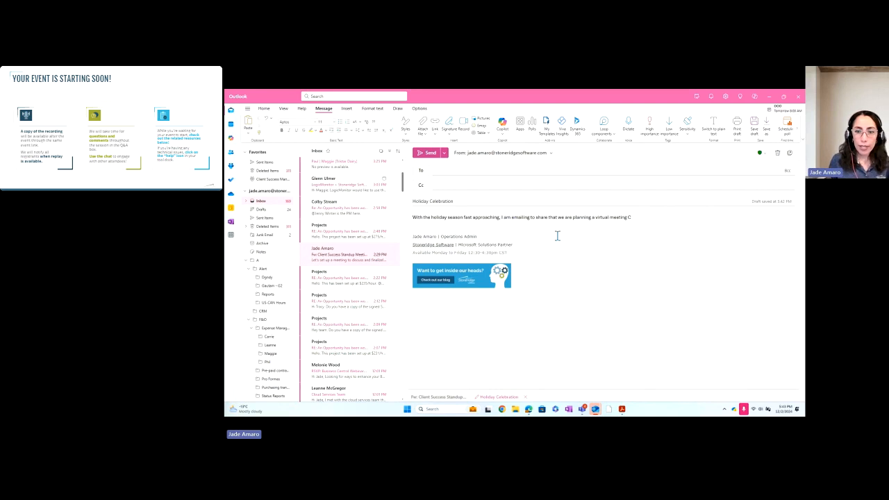
text(hristmas)
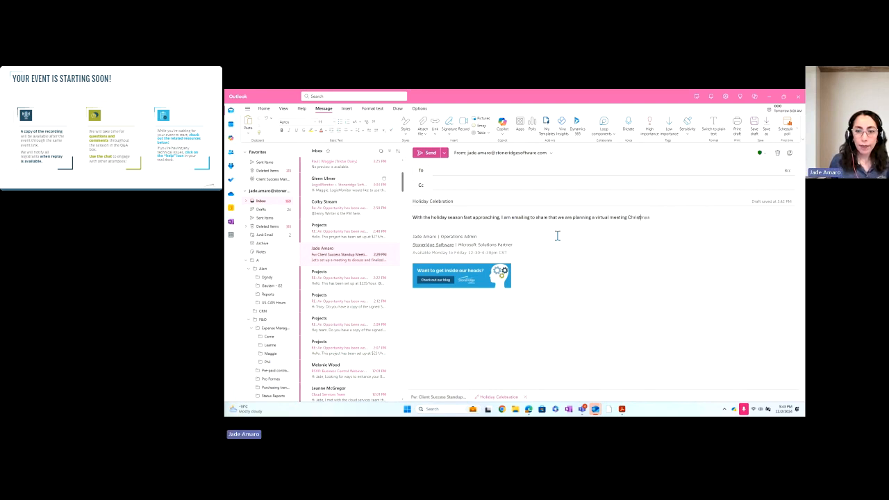
text( ce)
key(Tab)
text(.)
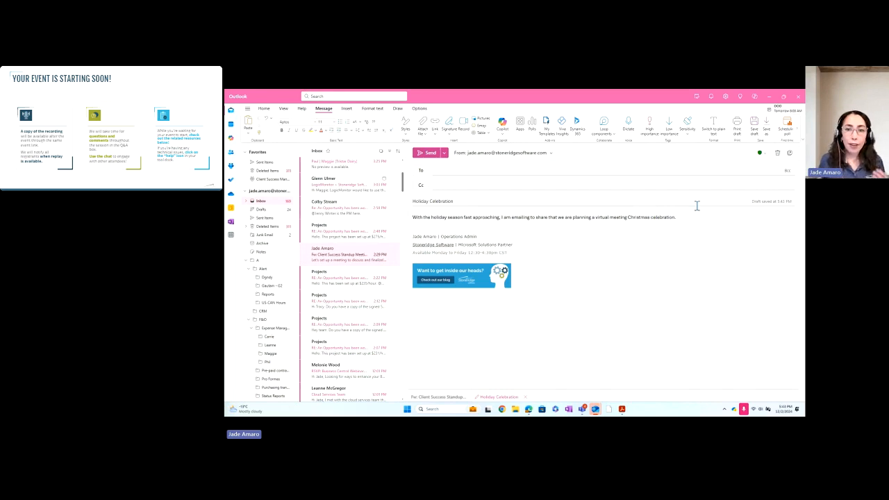
click(680, 217)
Start Draft with Copilot and replace its prompt with the year-end virtual Christmas celebration request.
drag(679, 217, 410, 217)
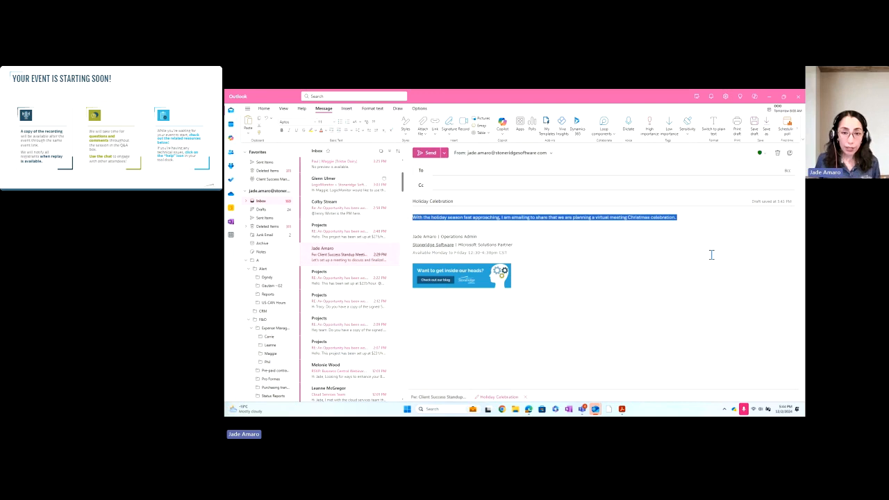
click(555, 173)
click(502, 130)
click(520, 143)
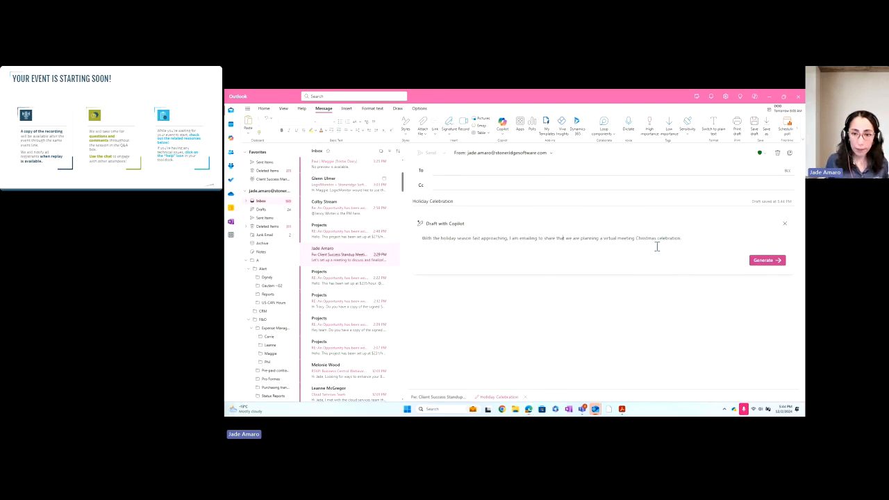
click(685, 239)
drag(684, 239, 419, 240)
text(Let the team know we are planning a virtual Christmas celebration to come together with activities and wrap up the year.)
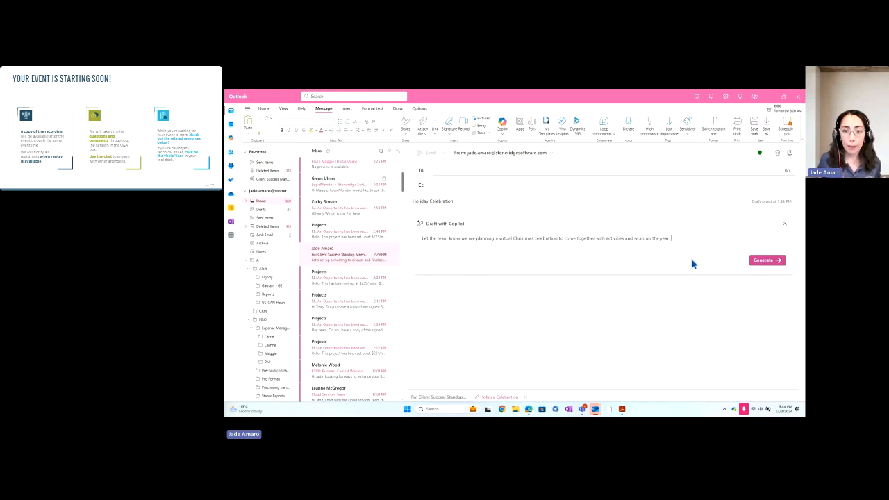
Generate the Copilot draft, make it longer, and keep the version with games and a virtual Secret Santa.
click(764, 260)
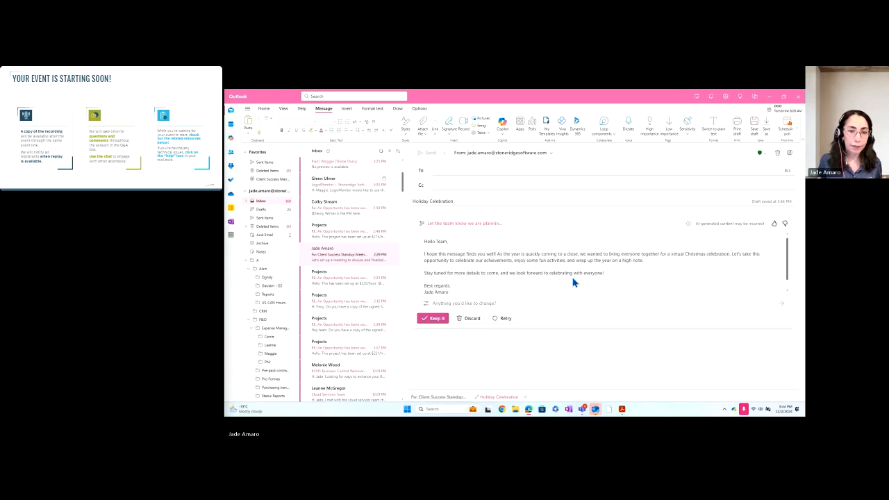
scroll(595, 271, down, 1)
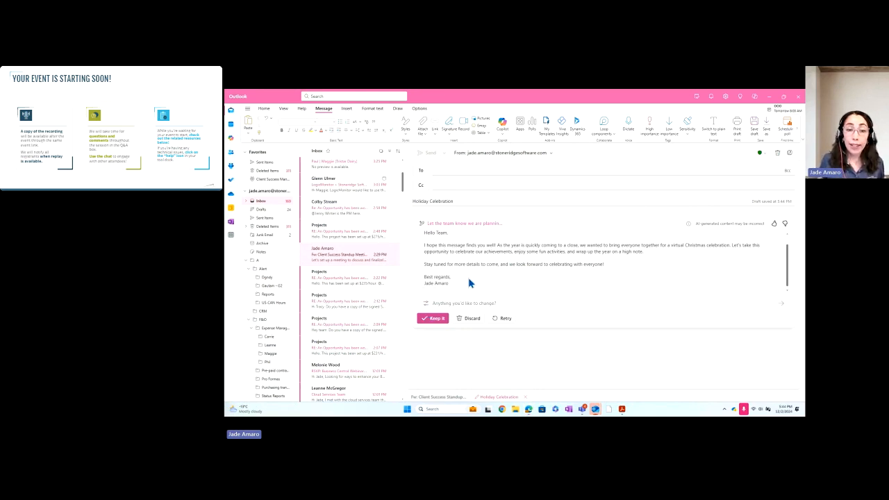
click(427, 304)
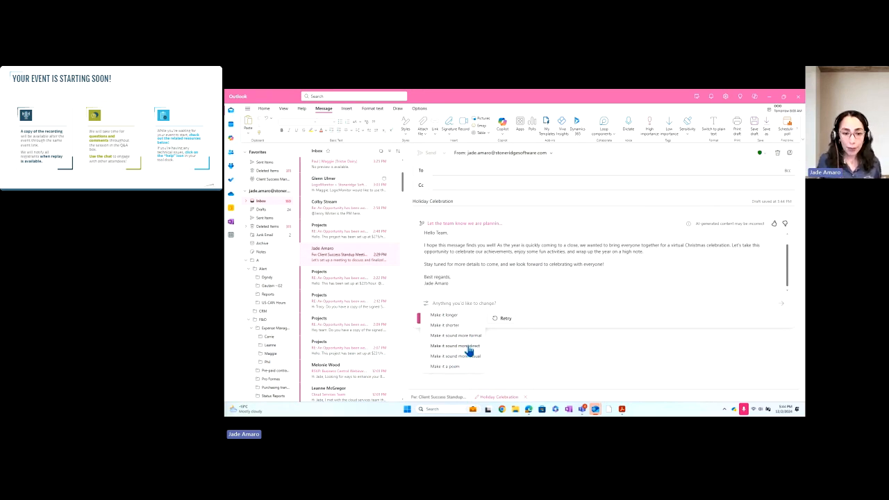
click(452, 314)
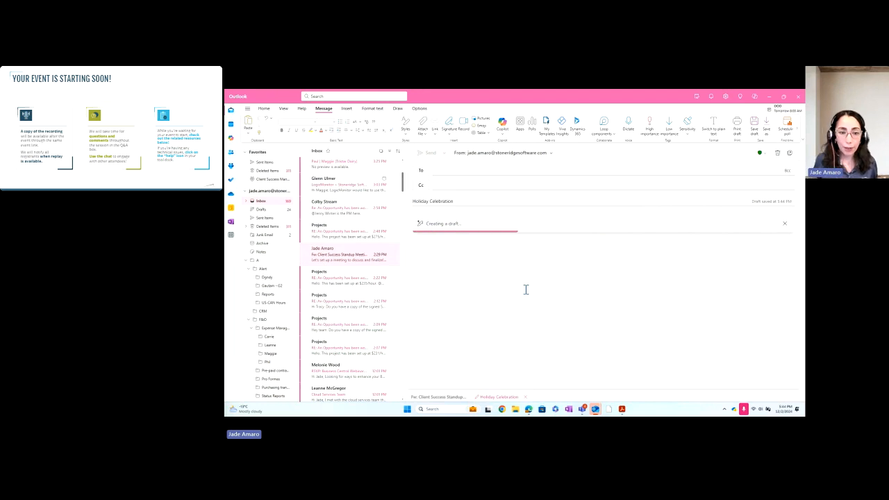
scroll(607, 279, down, 1)
scroll(610, 275, up, 1)
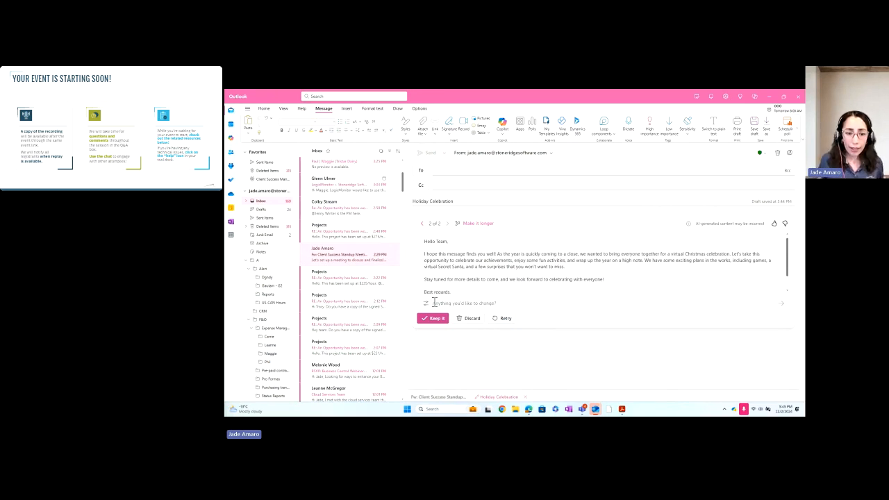
click(434, 324)
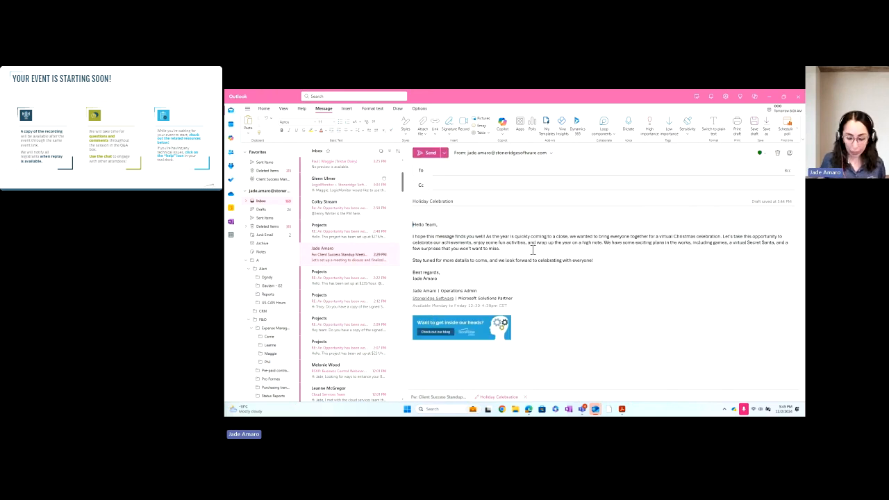
Delete the blank line above 'Hello Team,' and add the suggested recipient from an alias search to To.
click(424, 215)
key(Delete)
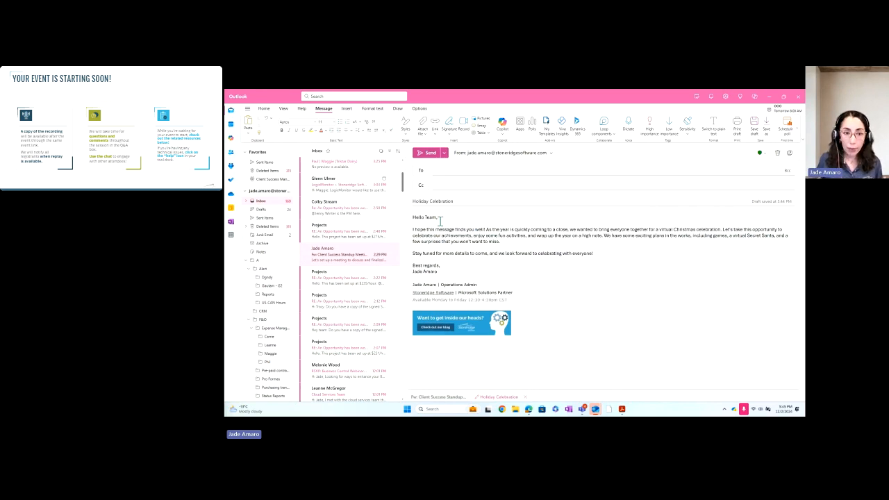
click(455, 172)
text(csm)
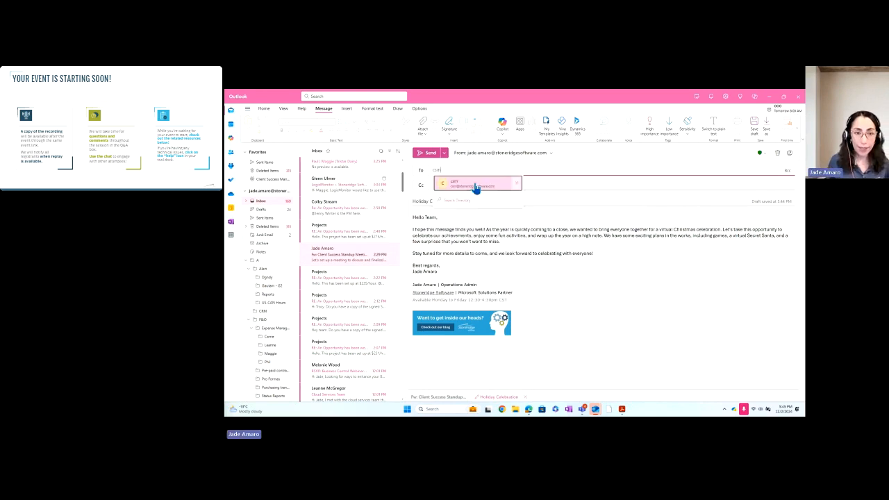
click(475, 186)
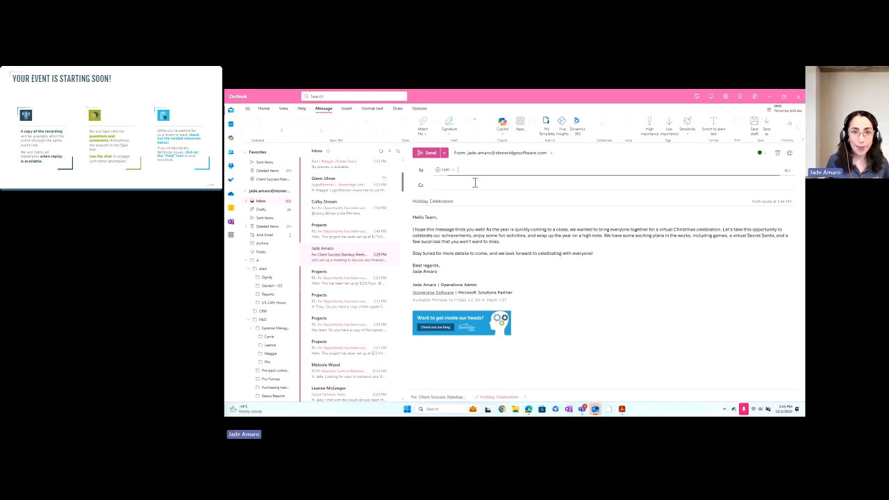
click(495, 259)
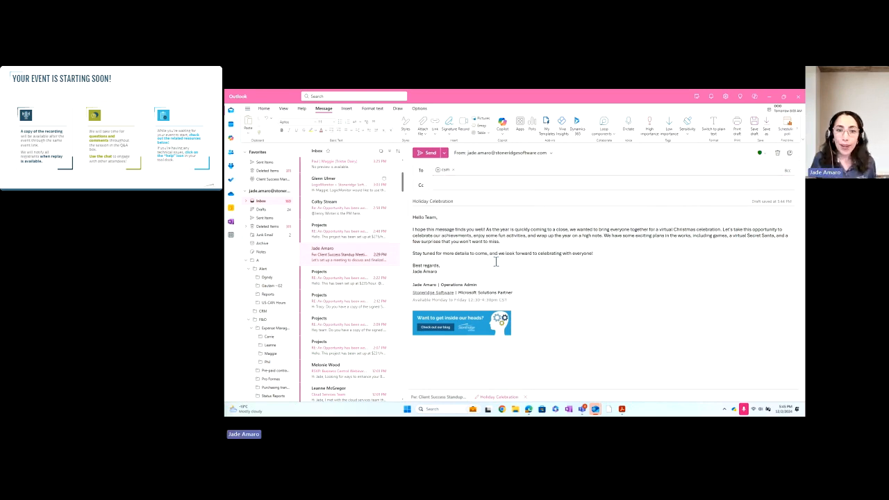
Review Coaching by Copilot's Reader Sentiment and Clarity feedback on the Holiday Celebration email, regenerate it, and apply all suggestions.
click(504, 134)
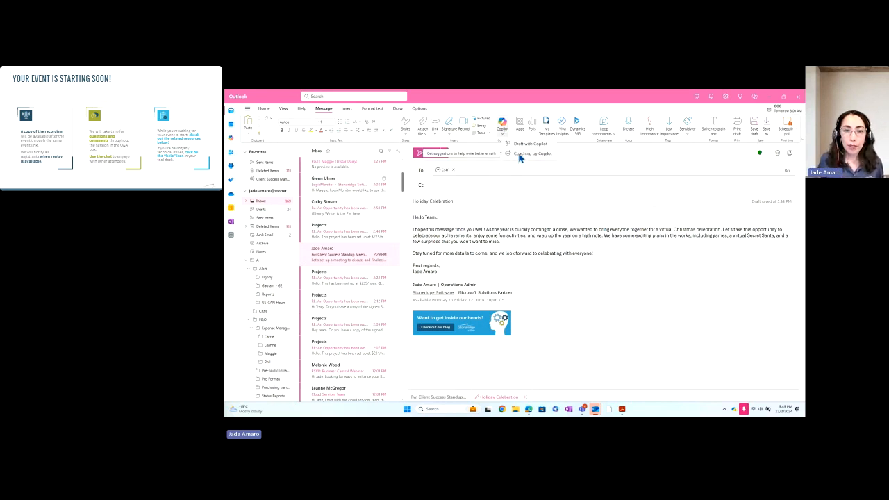
click(525, 153)
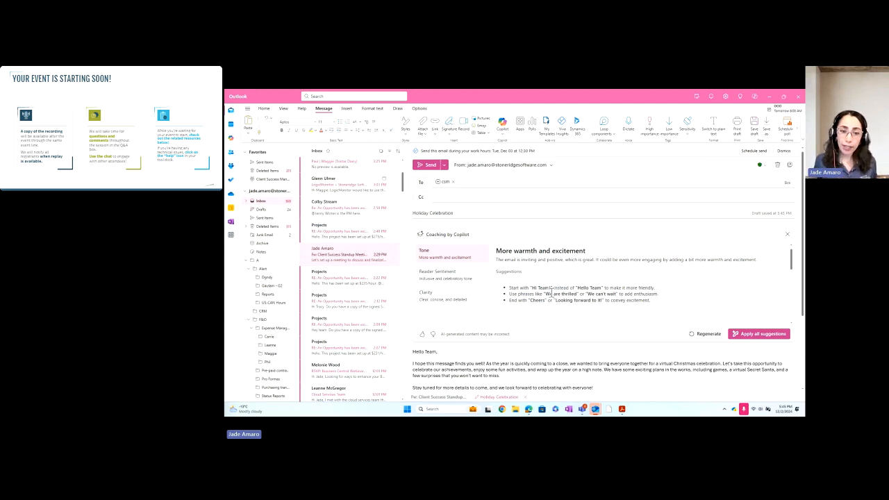
click(437, 279)
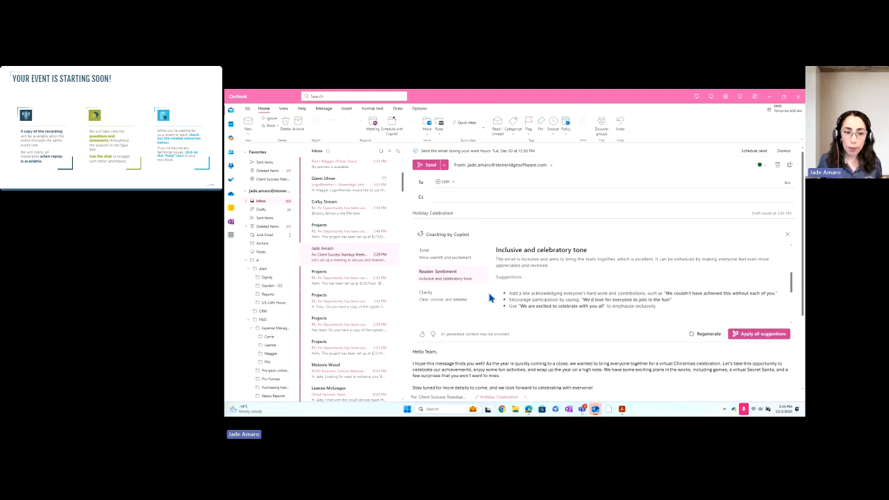
click(454, 297)
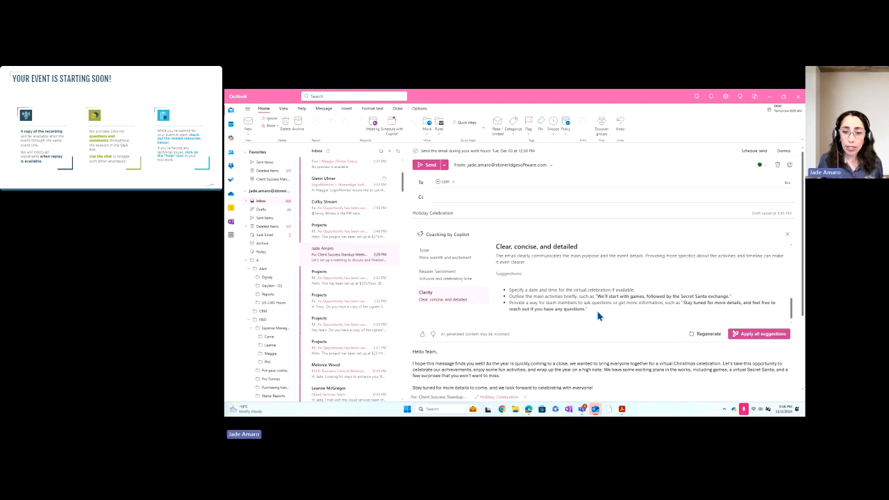
click(708, 338)
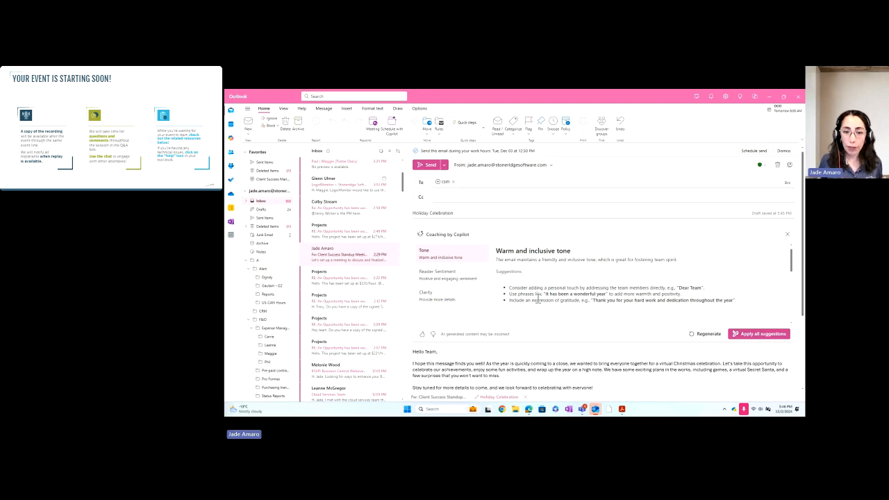
click(754, 334)
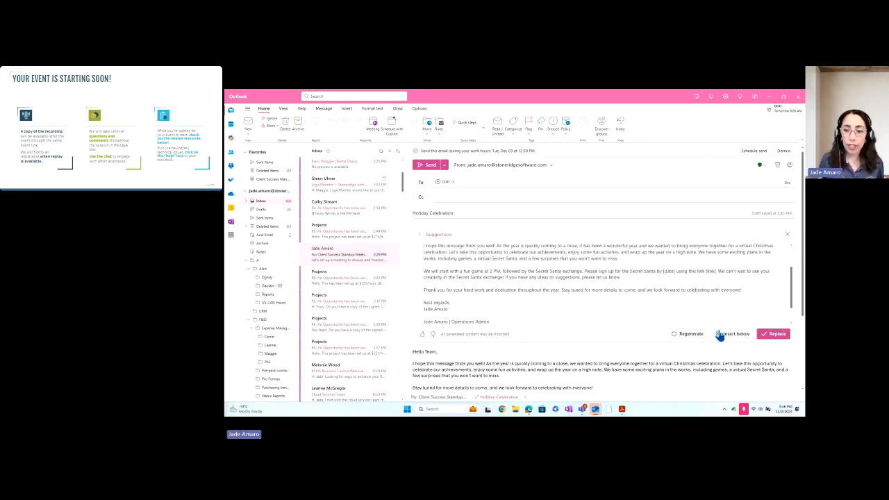
Replace the draft with Copilot's 'Dear Team' rewrite mentioning the 2 PM game and Secret Santa.
scroll(558, 337, down, 2)
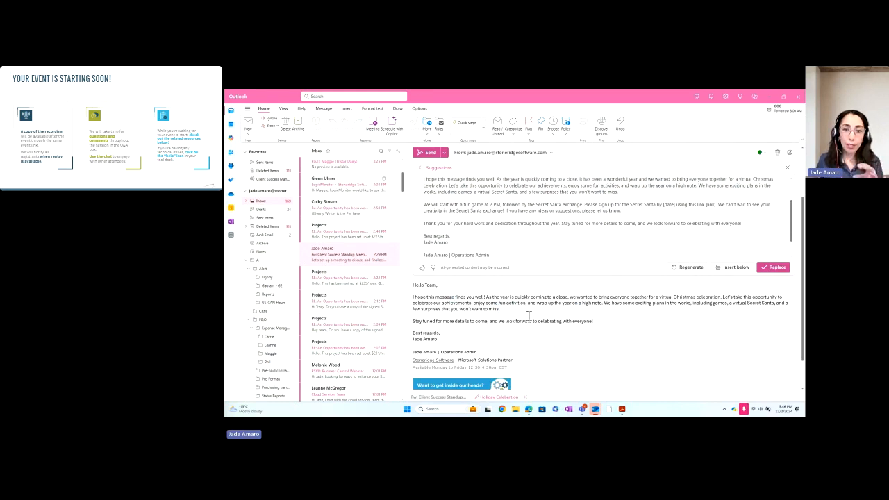
scroll(618, 336, up, 1)
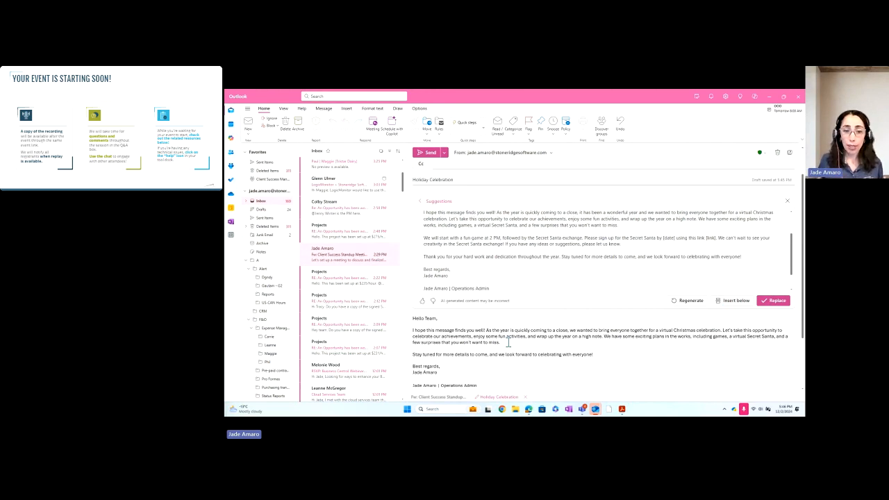
scroll(623, 261, up, 1)
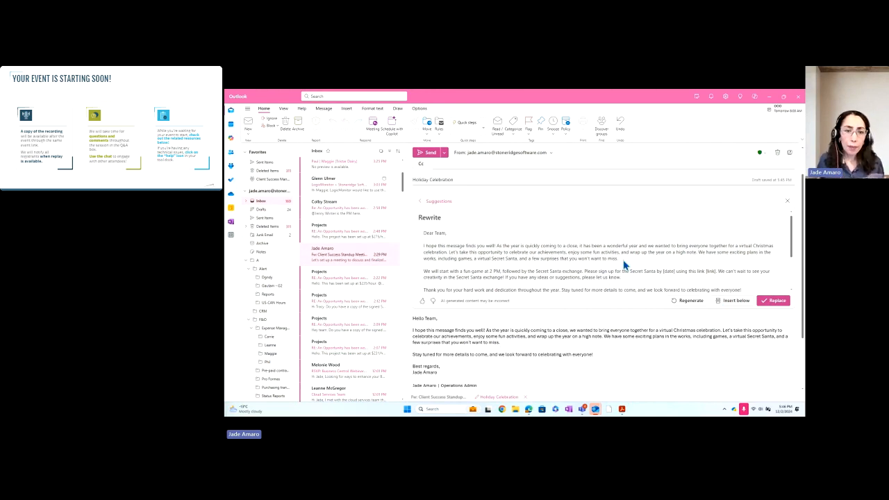
scroll(630, 261, down, 1)
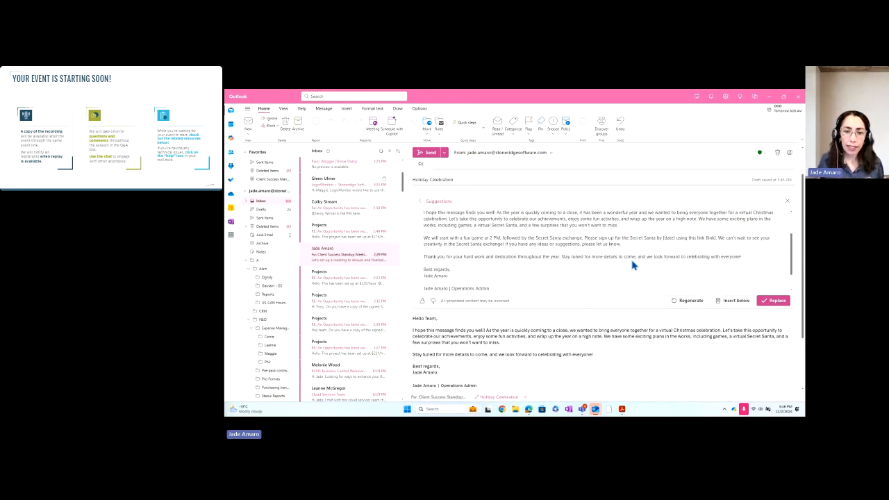
click(775, 300)
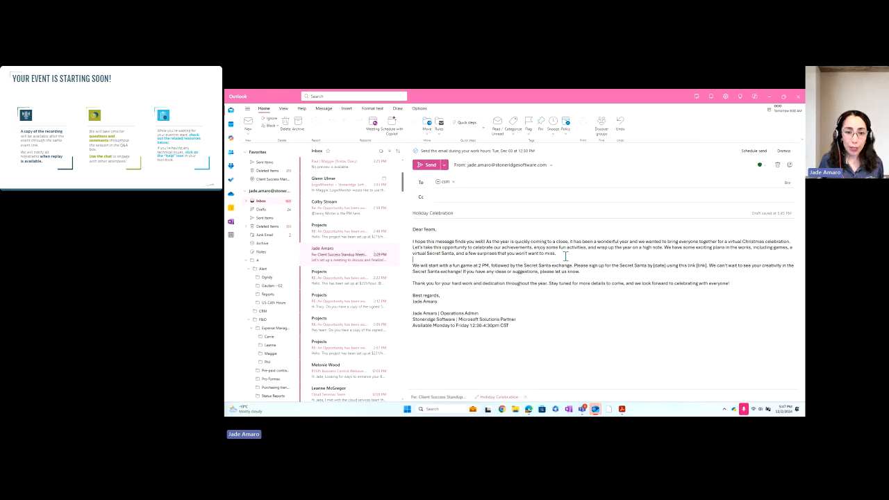
click(570, 254)
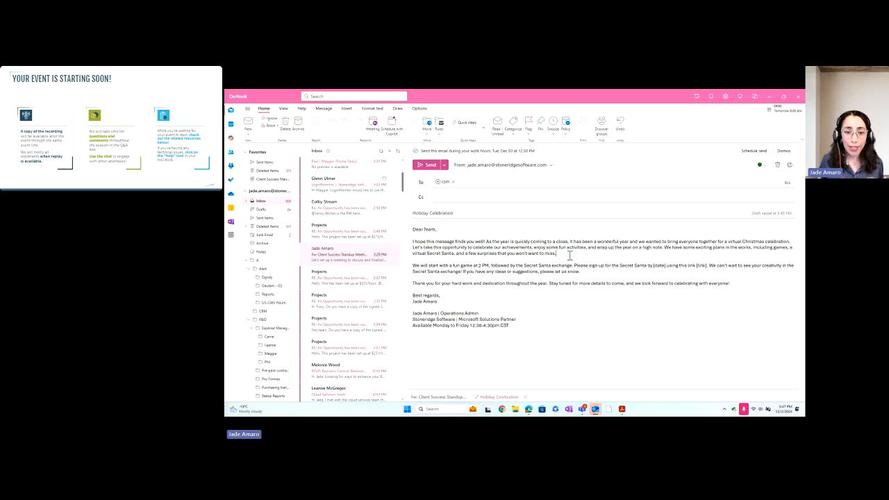